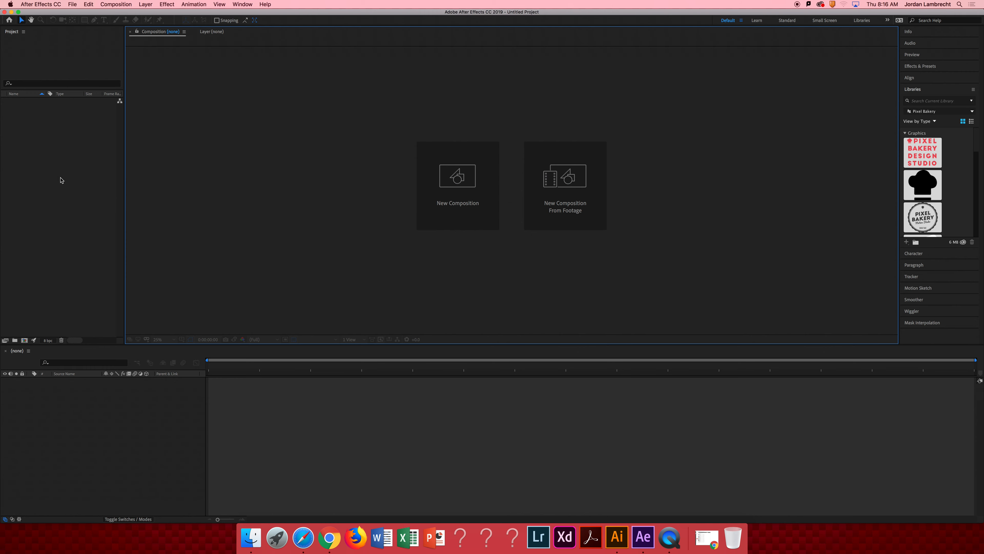
# Start a new composition and reposition its settings dialog.
pyautogui.click(120, 168)
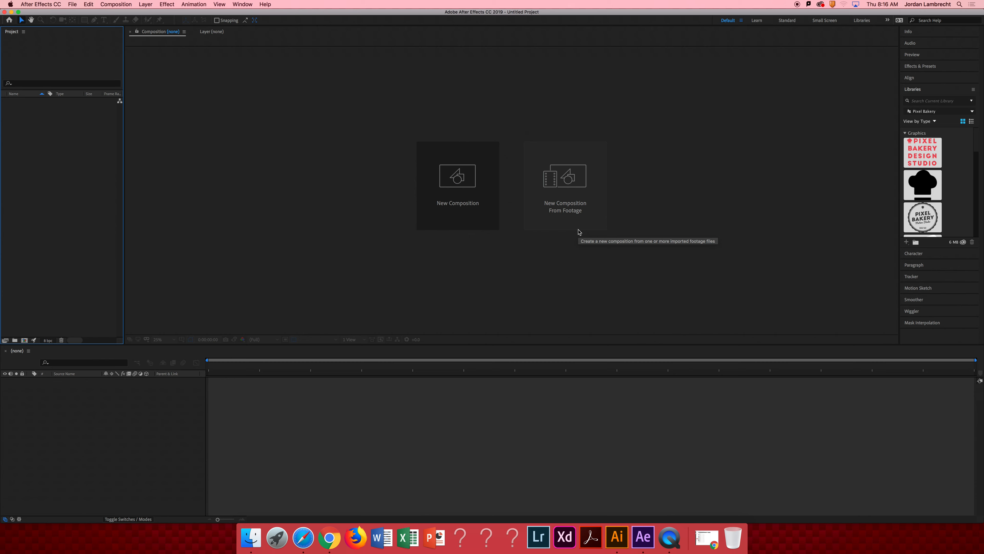
pyautogui.click(458, 188)
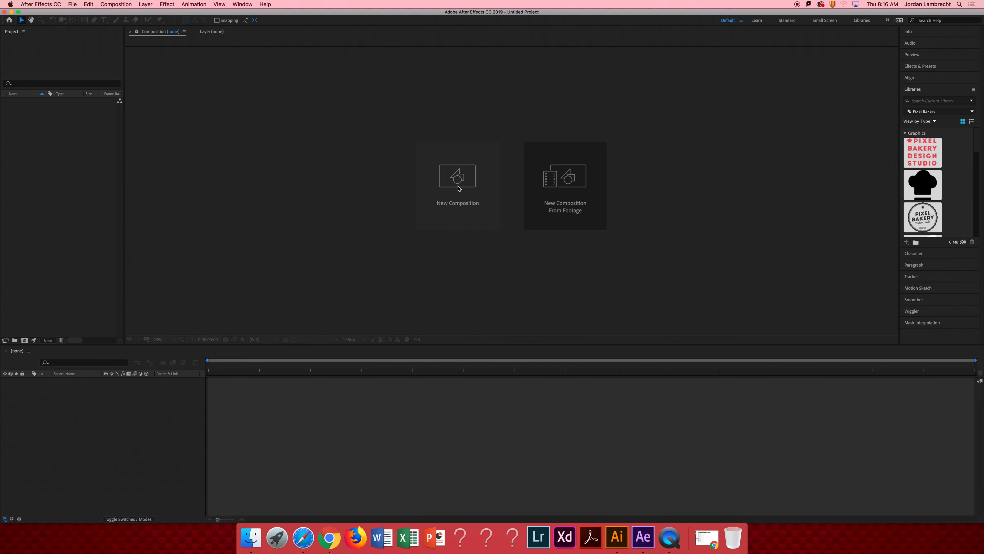
pyautogui.moveTo(475, 169); pyautogui.dragTo(579, 125)
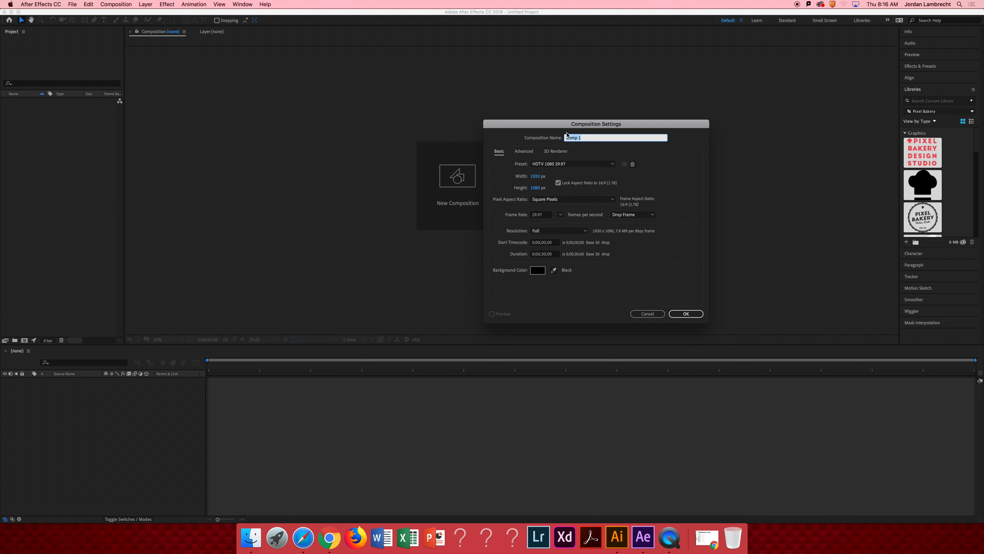
pyautogui.moveTo(547, 125); pyautogui.dragTo(537, 99)
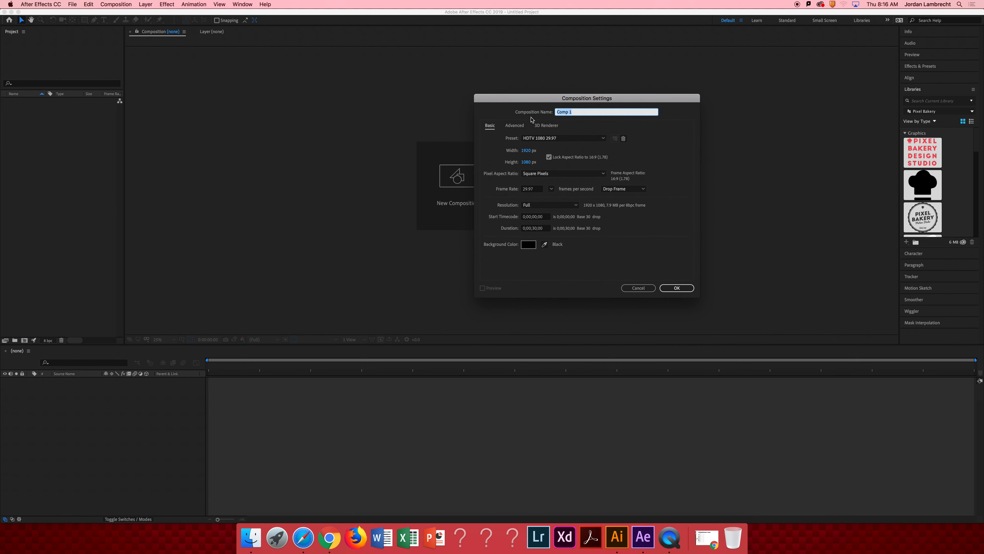
pyautogui.click(566, 151)
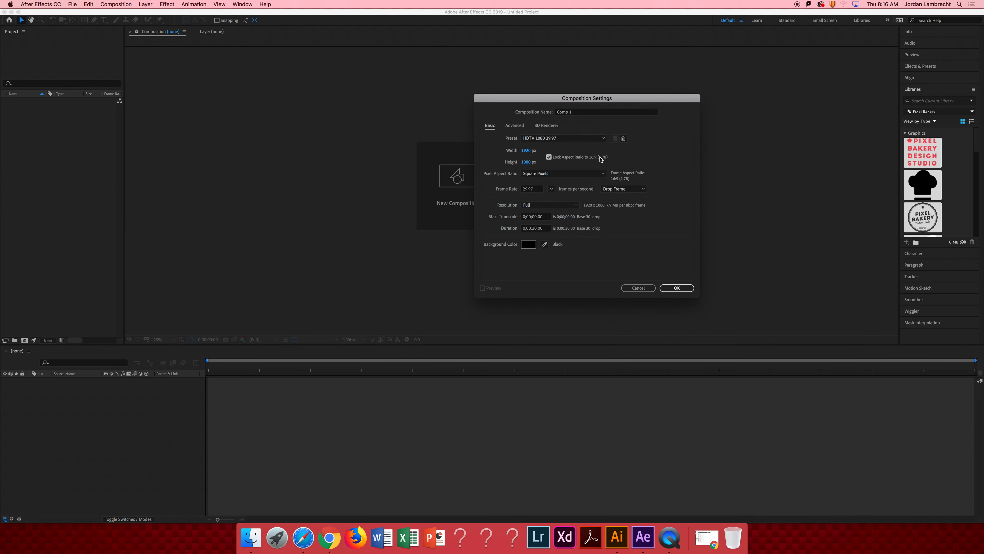
pyautogui.moveTo(567, 102); pyautogui.dragTo(602, 81)
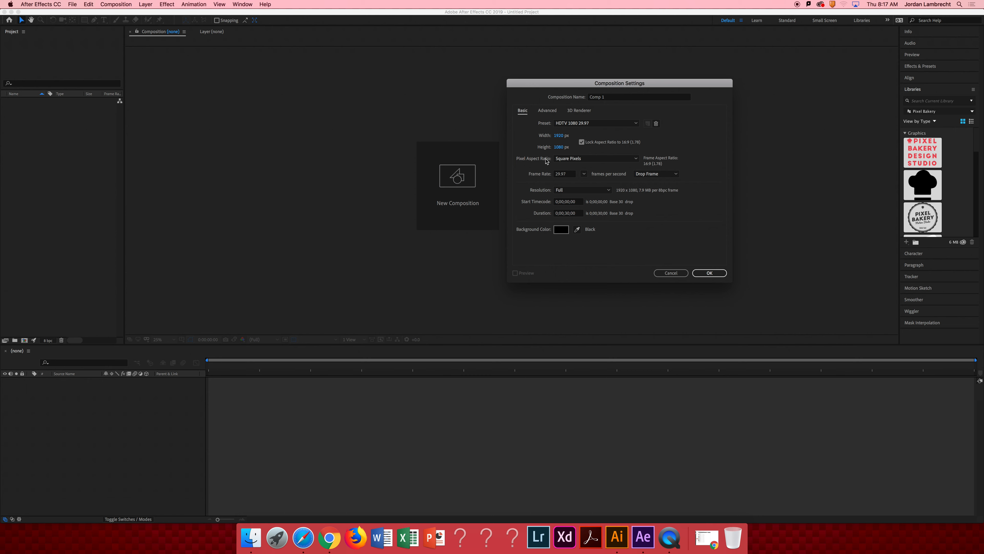
# Review the available pixel aspect ratio and frame rate options for the new composition.
pyautogui.click(587, 159)
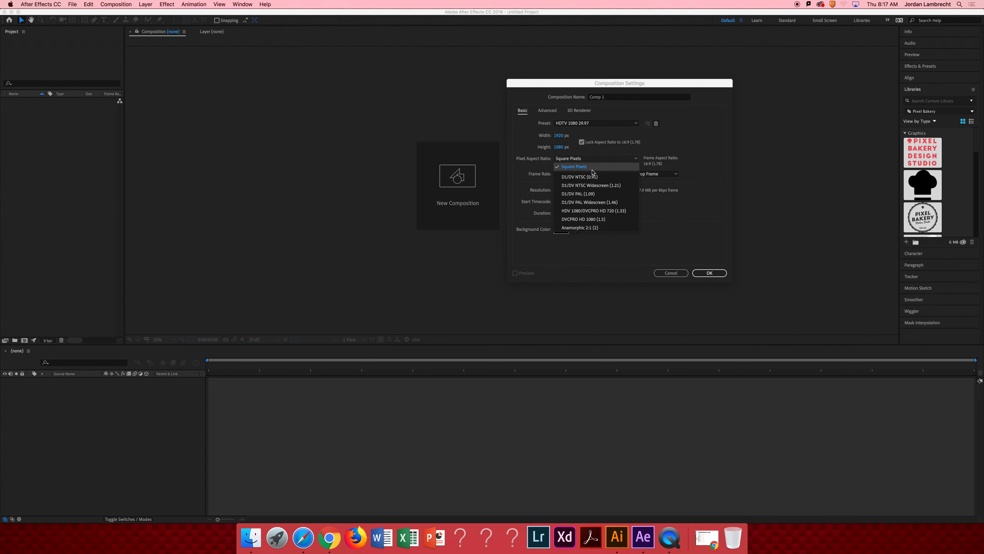
pyautogui.click(673, 143)
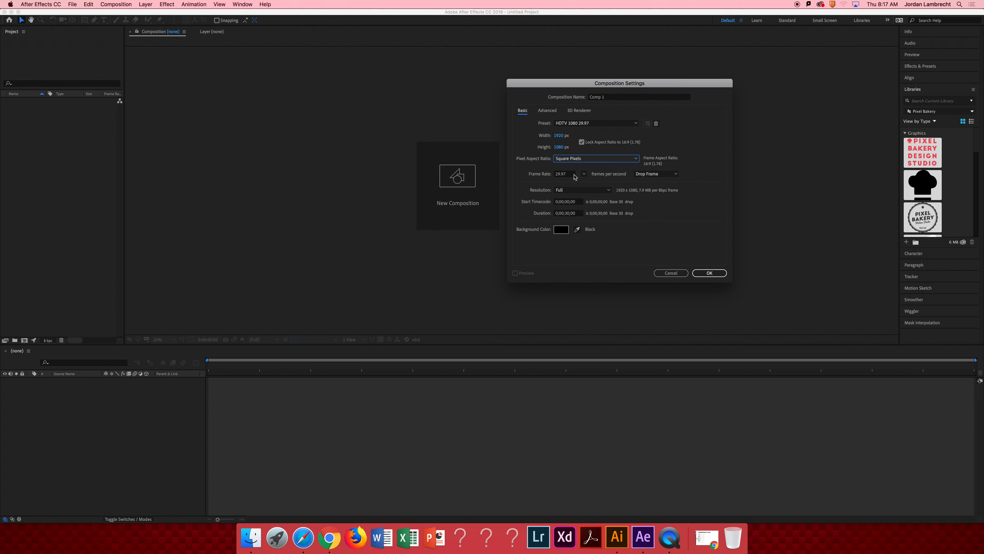
pyautogui.click(584, 174)
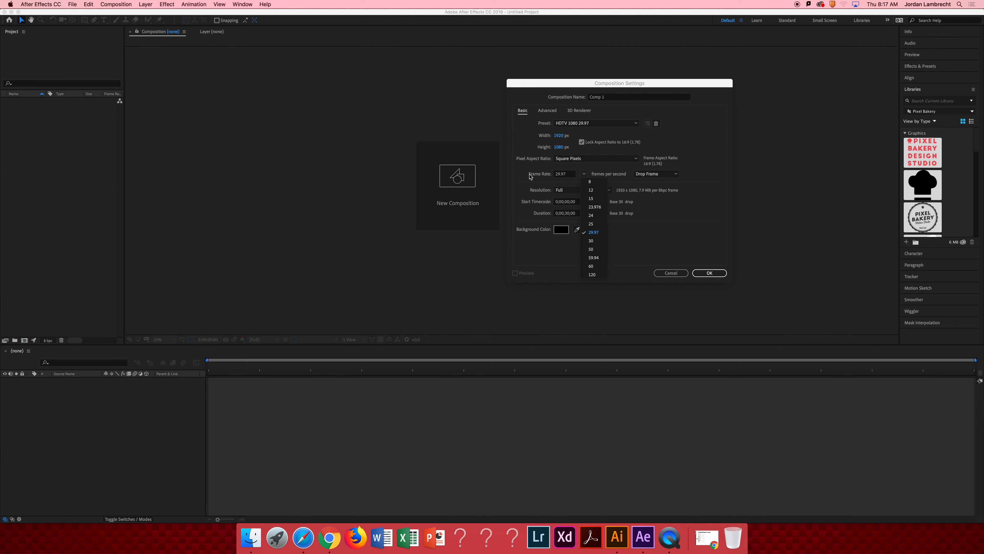
pyautogui.click(537, 175)
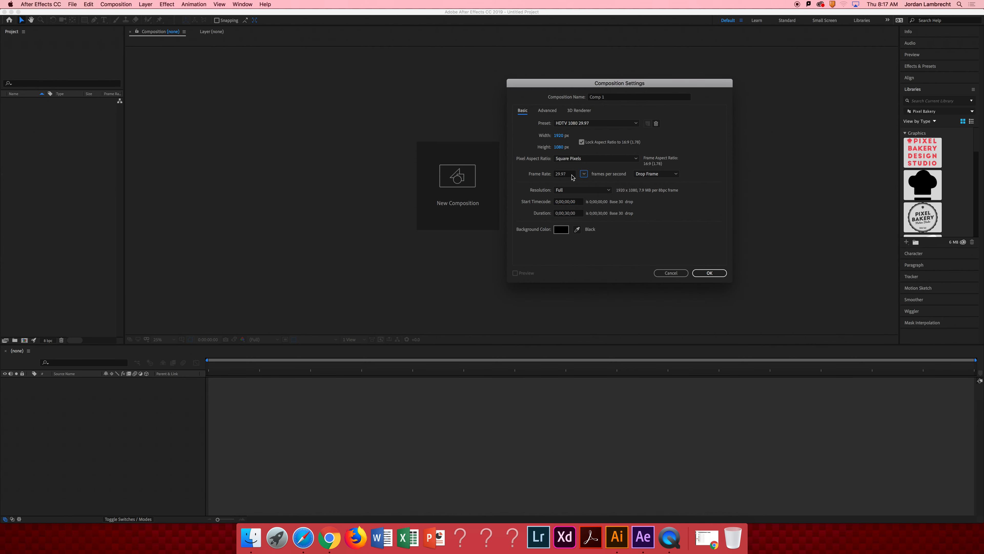
# Set the new composition's frame rate to 30 frames per second.
pyautogui.click(564, 177)
pyautogui.click(567, 174)
pyautogui.doubleClick(567, 174)
pyautogui.write('30')
pyautogui.press('Tab')
pyautogui.click(572, 174)
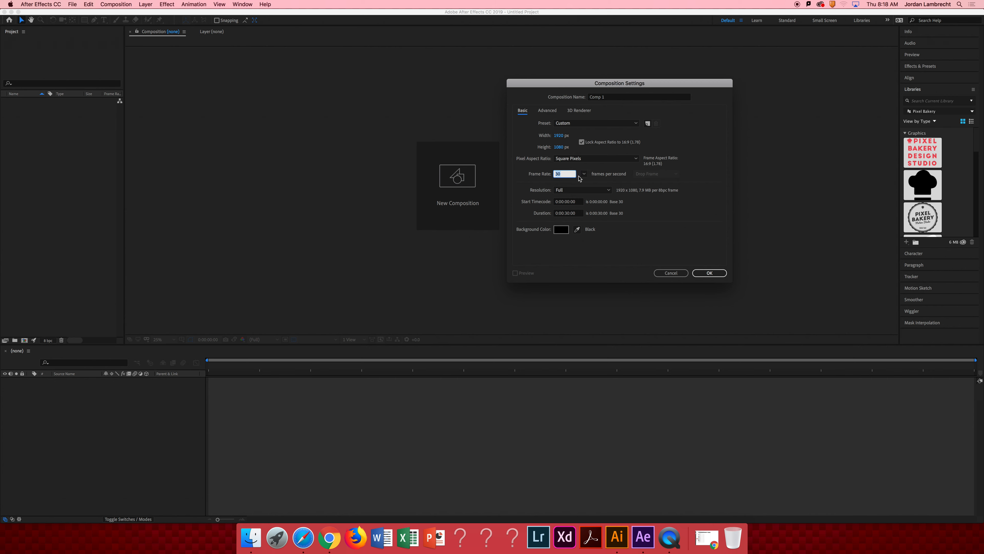
pyautogui.click(583, 174)
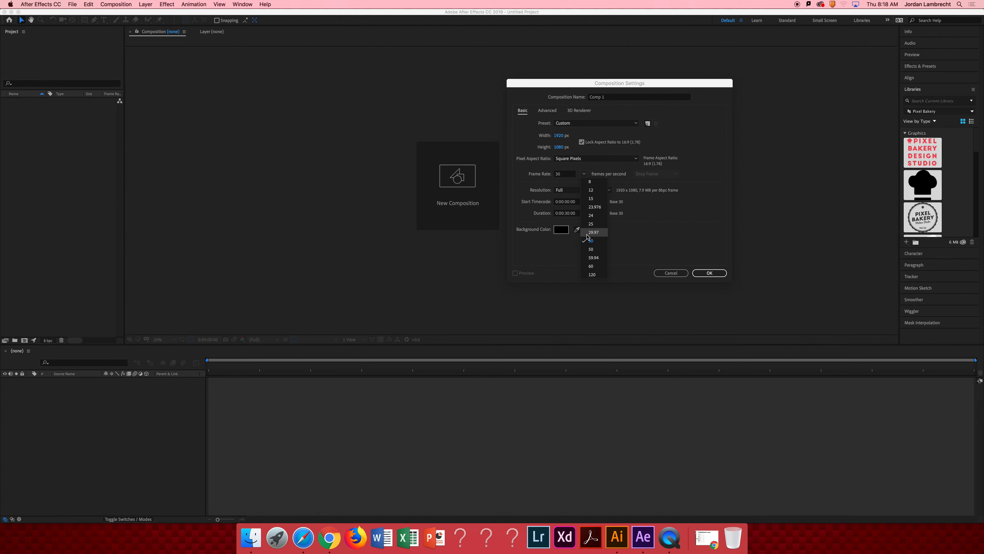
pyautogui.click(689, 140)
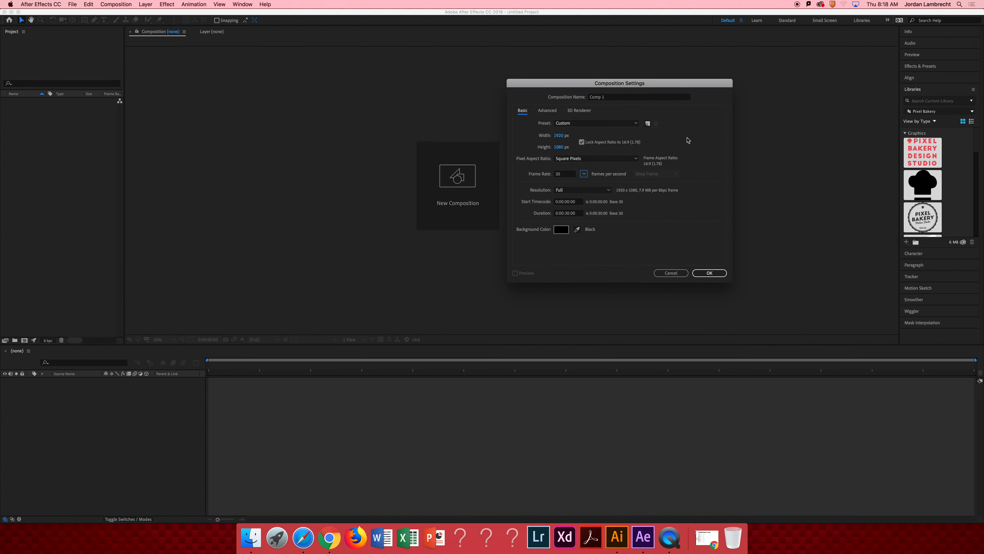
# Review the resolution and duration settings of the new composition.
pyautogui.click(606, 190)
pyautogui.click(675, 183)
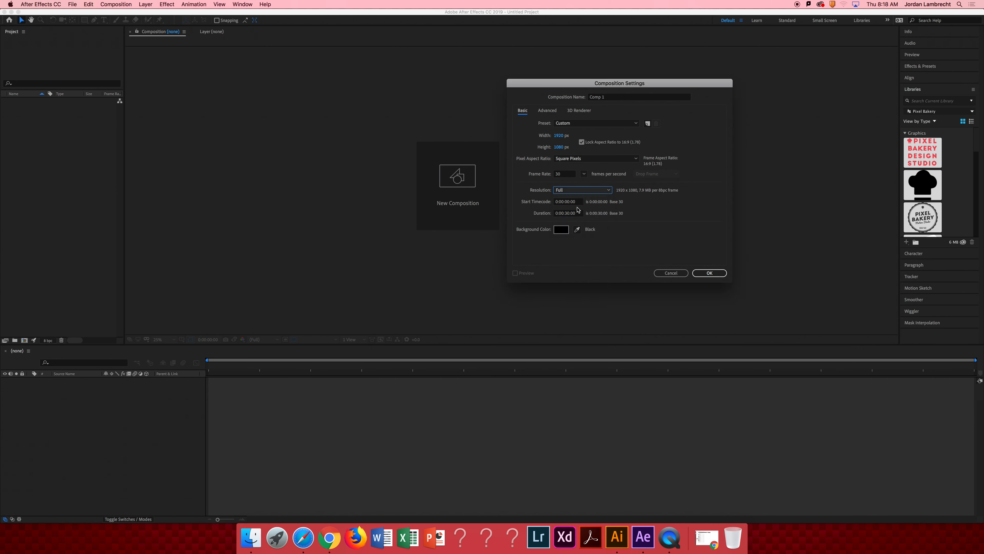
pyautogui.click(569, 213)
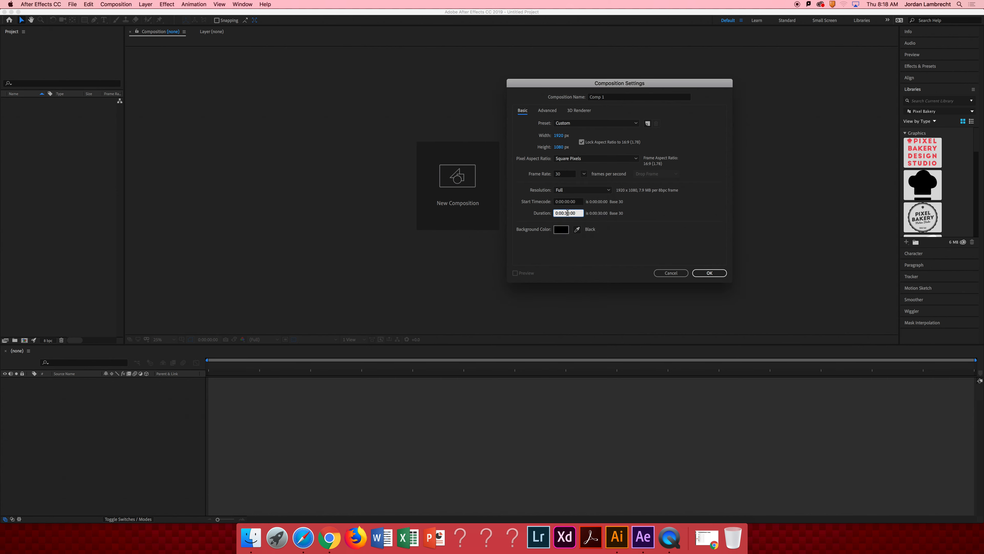
pyautogui.moveTo(568, 212); pyautogui.dragTo(566, 213)
# Set the composition's background color to a medium green.
pyautogui.click(561, 230)
pyautogui.click(507, 286)
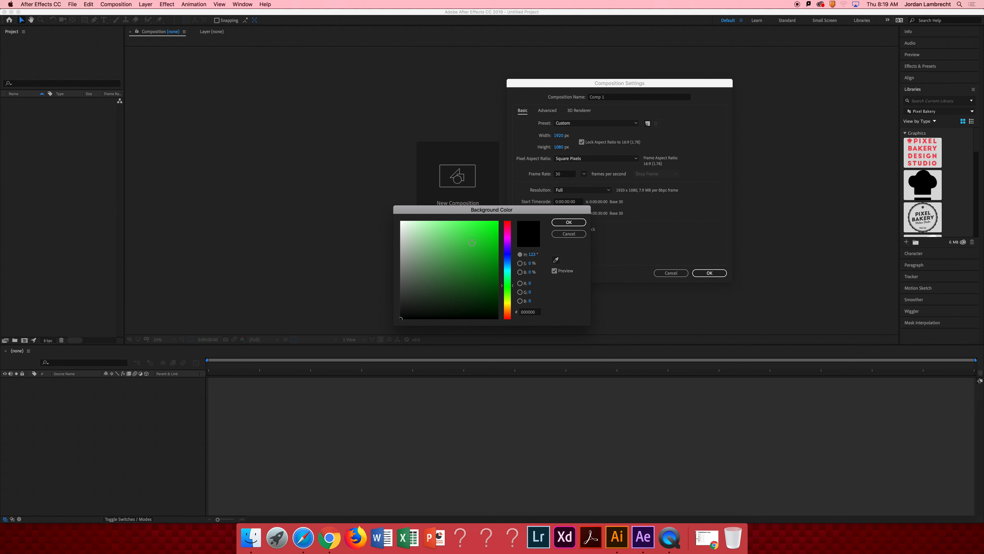
pyautogui.moveTo(450, 225); pyautogui.dragTo(451, 218)
pyautogui.click(569, 223)
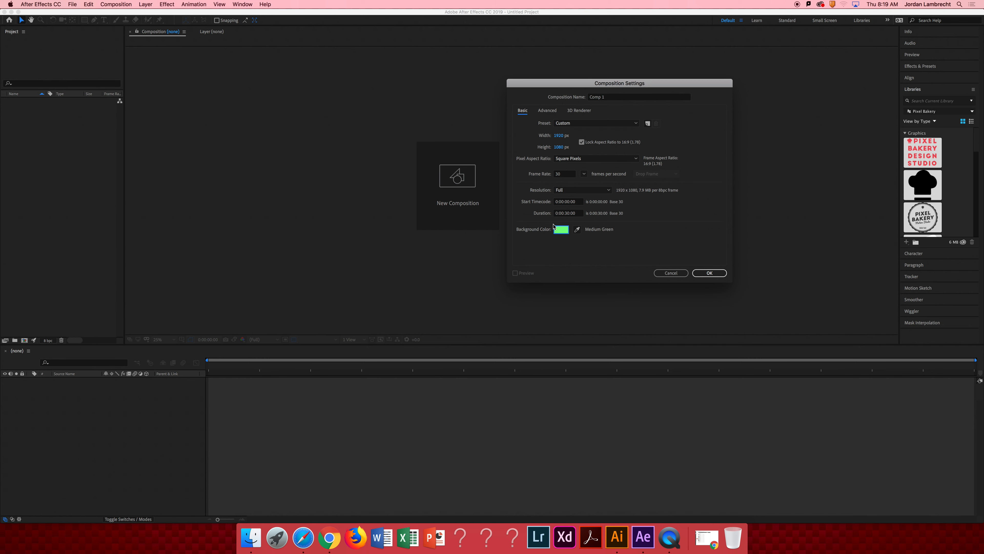
# Name the composition "MASTER COMP - char facial expressions" and create it.
pyautogui.click(632, 99)
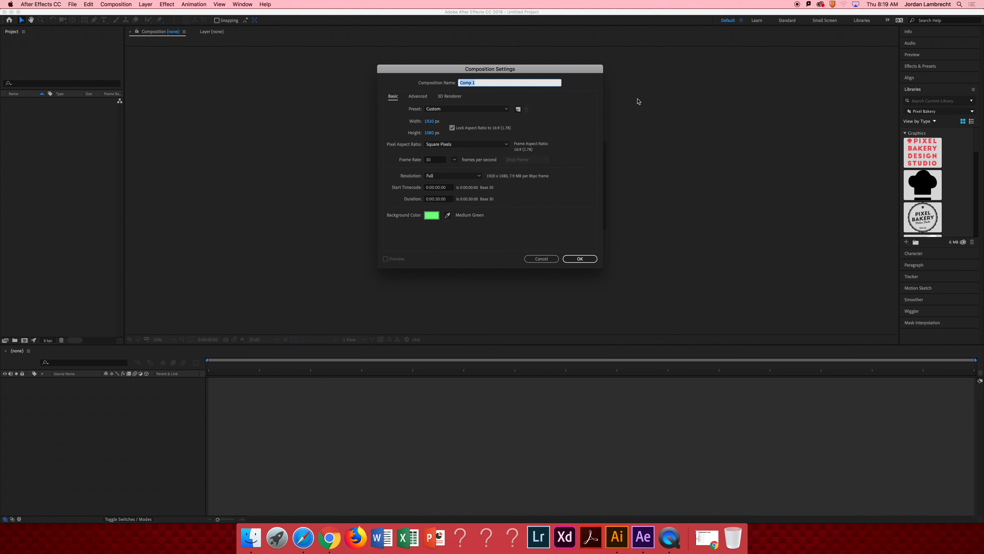
pyautogui.write('MASTER COM')
pyautogui.write('P - char facial expressions')
pyautogui.press('Return')
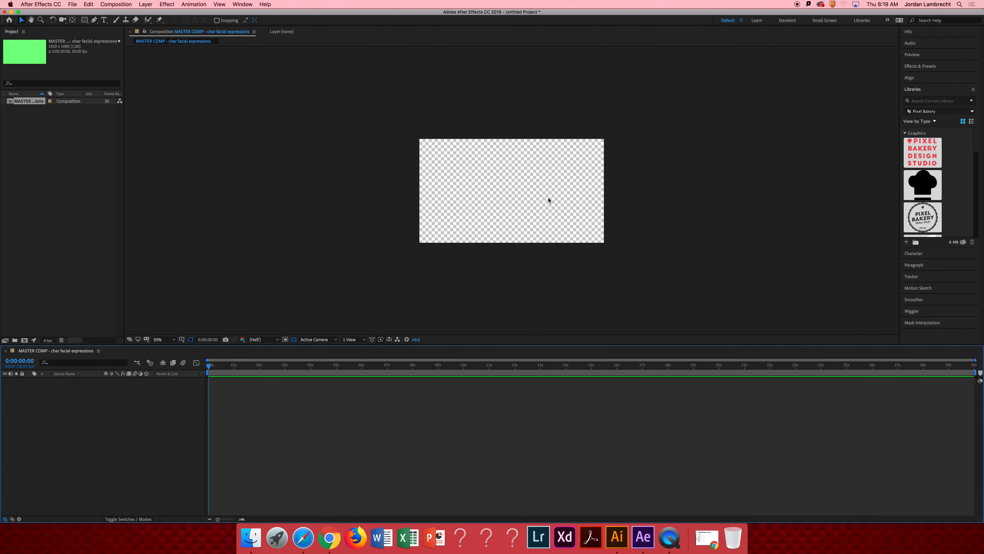
pyautogui.click(515, 192)
pyautogui.press('v')
pyautogui.press('space')
pyautogui.moveTo(516, 179)
pyautogui.mouseDown()
pyautogui.moveTo(495, 202)
pyautogui.moveTo(502, 192)
pyautogui.mouseUp()
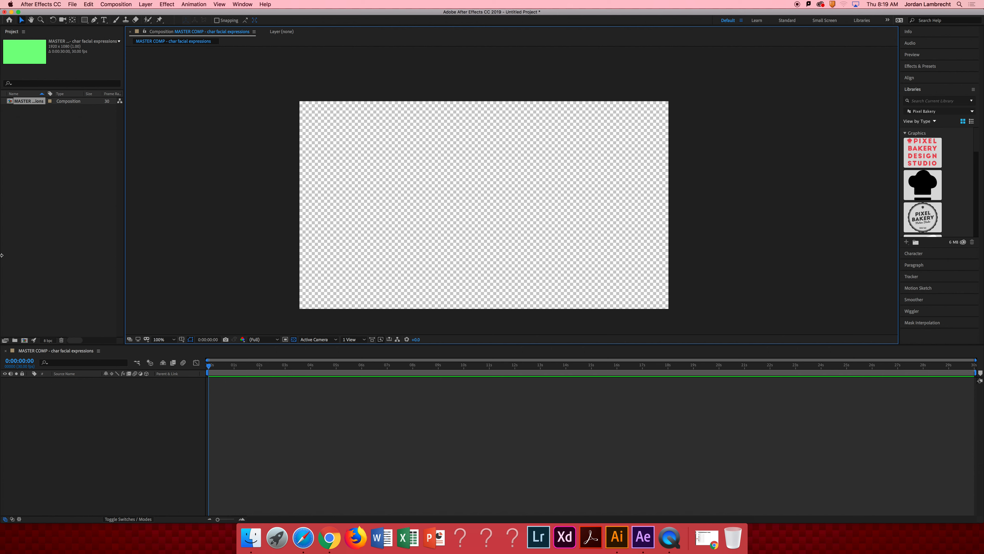
pyautogui.click(121, 205)
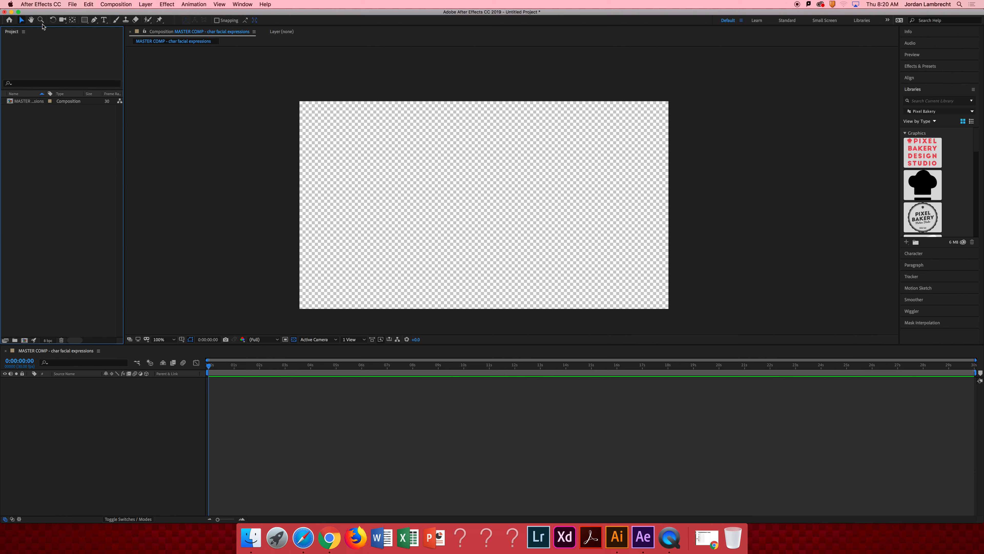
# Draw a closed five-sided shape with the Pen tool right of the composition's center, using a red fill and white stroke.
pyautogui.click(94, 20)
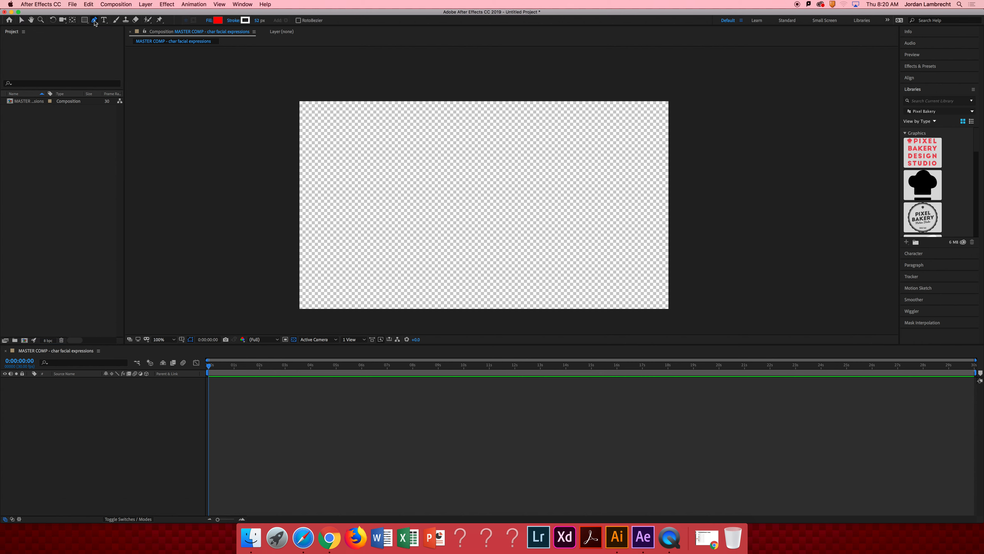
pyautogui.click(83, 21)
pyautogui.click(94, 21)
pyautogui.click(524, 152)
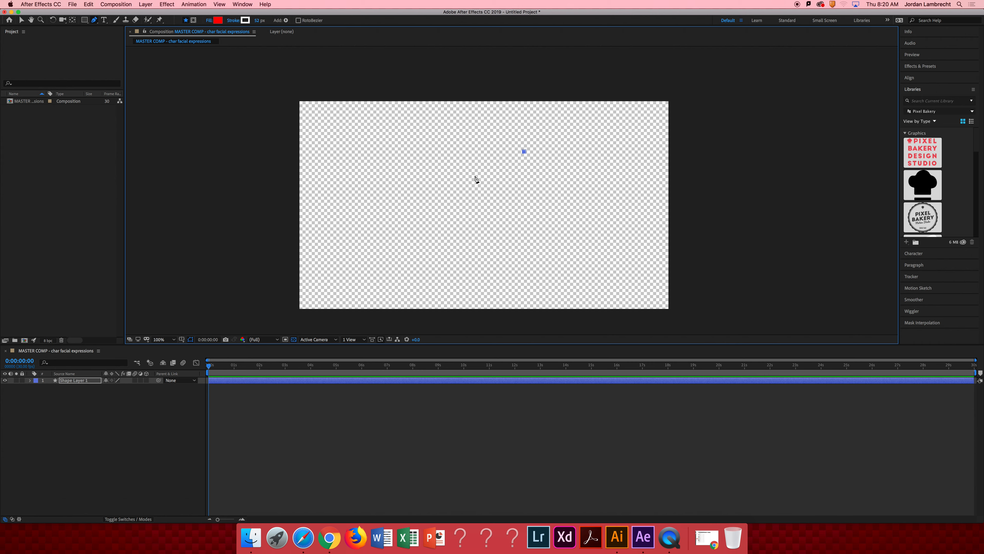
pyautogui.click(471, 176)
pyautogui.rightClick(472, 175)
pyautogui.click(402, 222)
pyautogui.click(484, 241)
pyautogui.click(575, 229)
pyautogui.click(561, 172)
pyautogui.click(524, 151)
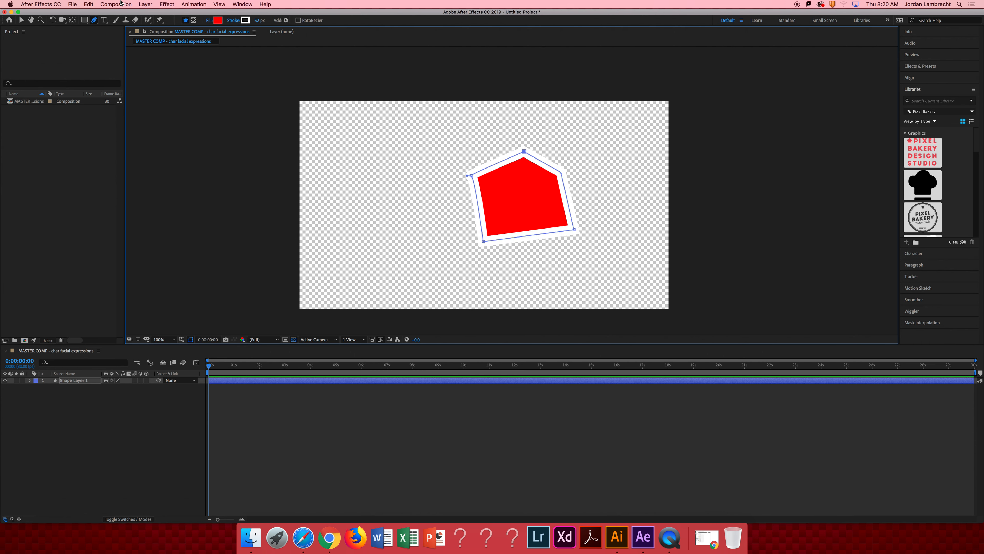
# Select the shape layer and expand its contents in the timeline to reveal the path, stroke and dash properties.
pyautogui.click(21, 20)
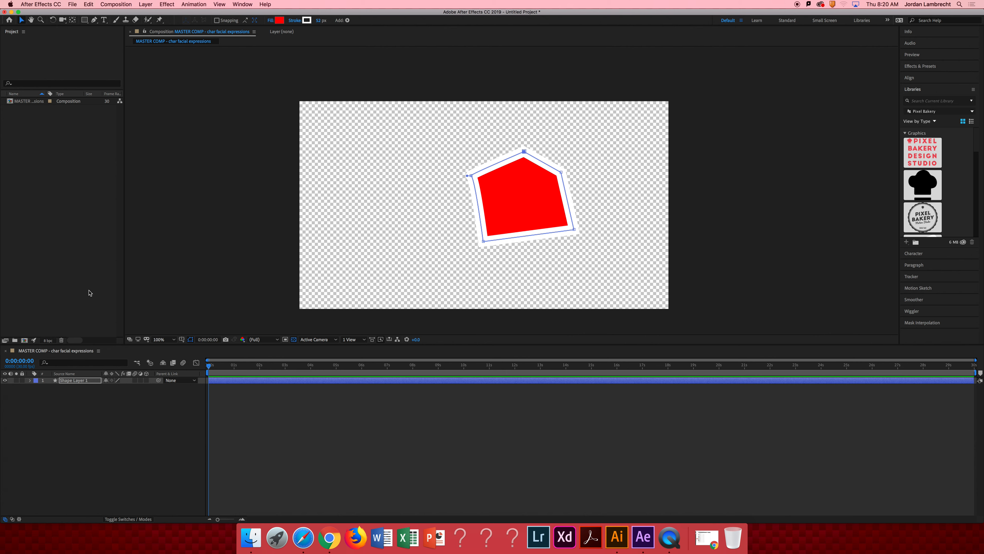
pyautogui.click(67, 380)
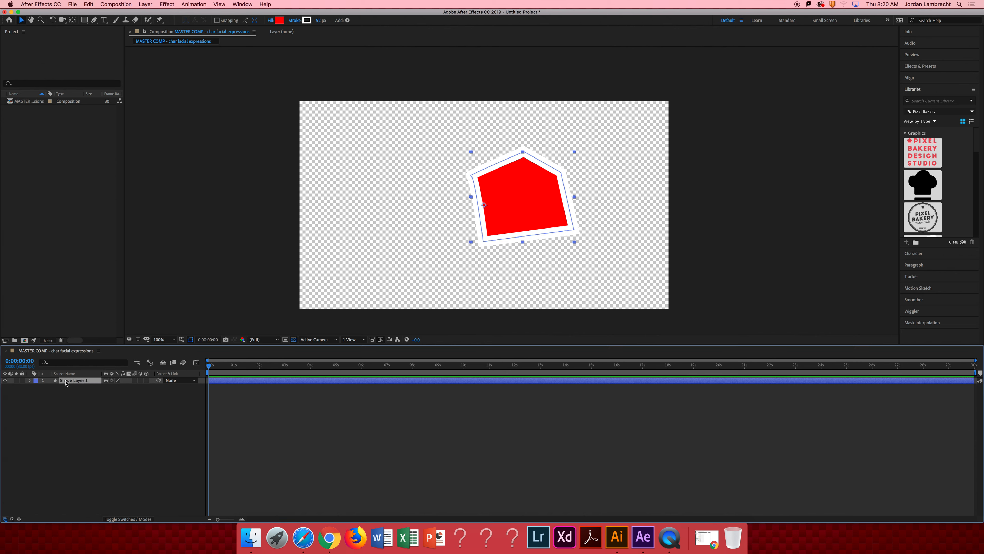
pyautogui.click(30, 380)
pyautogui.click(37, 388)
pyautogui.click(43, 394)
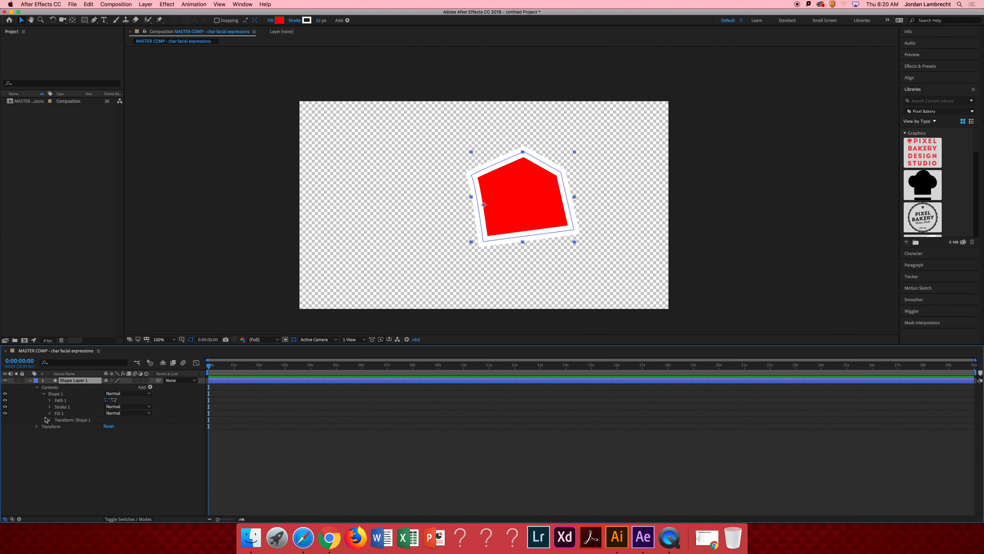
pyautogui.click(50, 401)
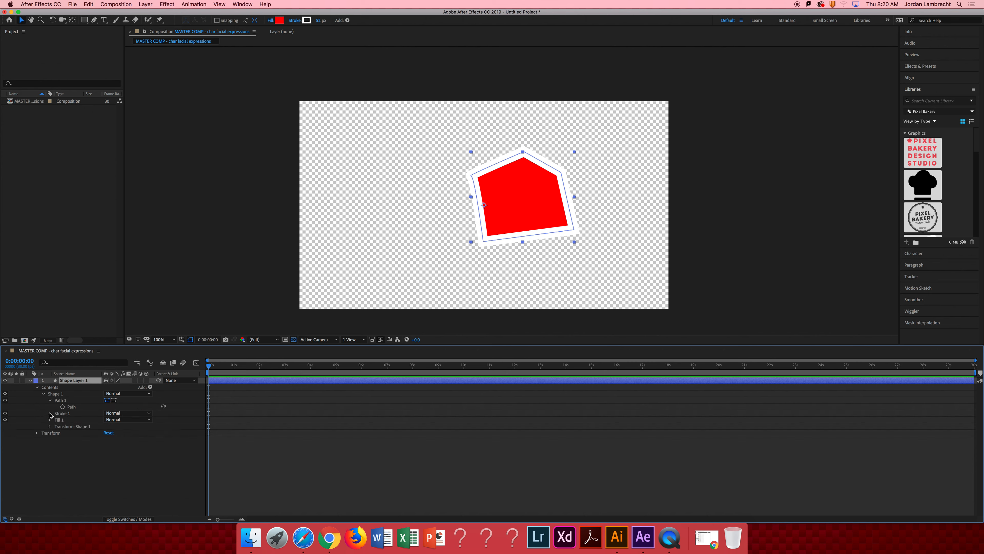
pyautogui.click(50, 413)
pyautogui.click(56, 465)
pyautogui.click(71, 432)
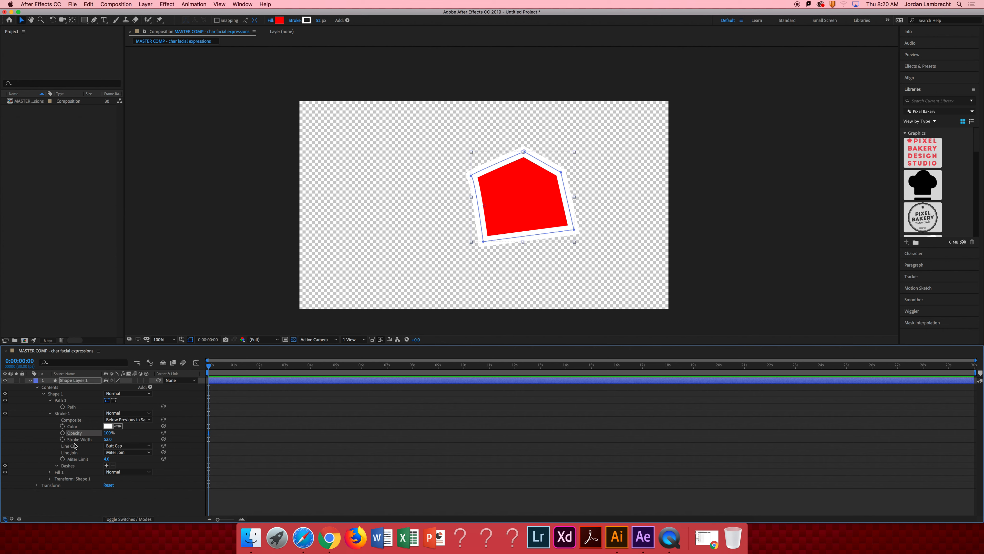
# Add stroke color keyframes to the shape at 0:00:00:00 and 0:00:02:01.
pyautogui.click(63, 427)
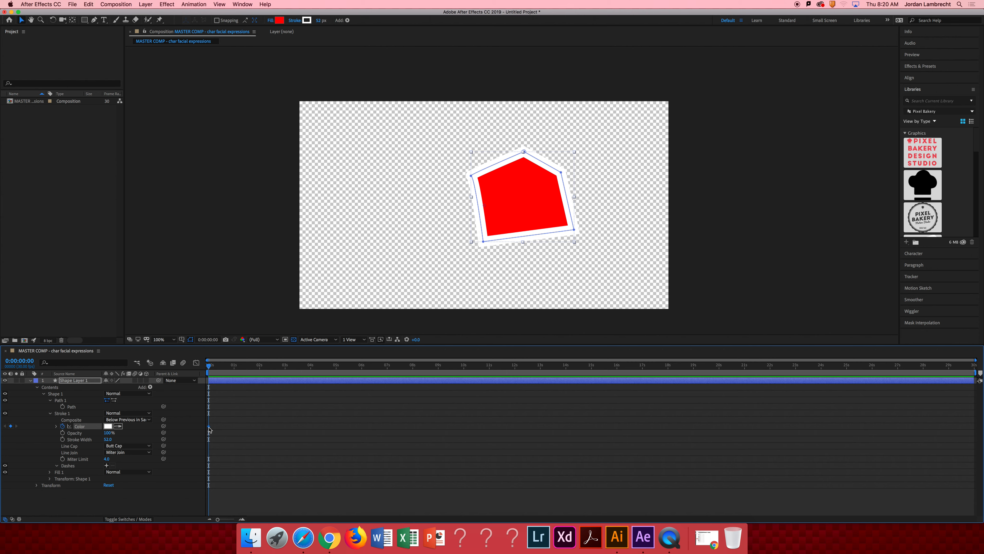
pyautogui.click(260, 366)
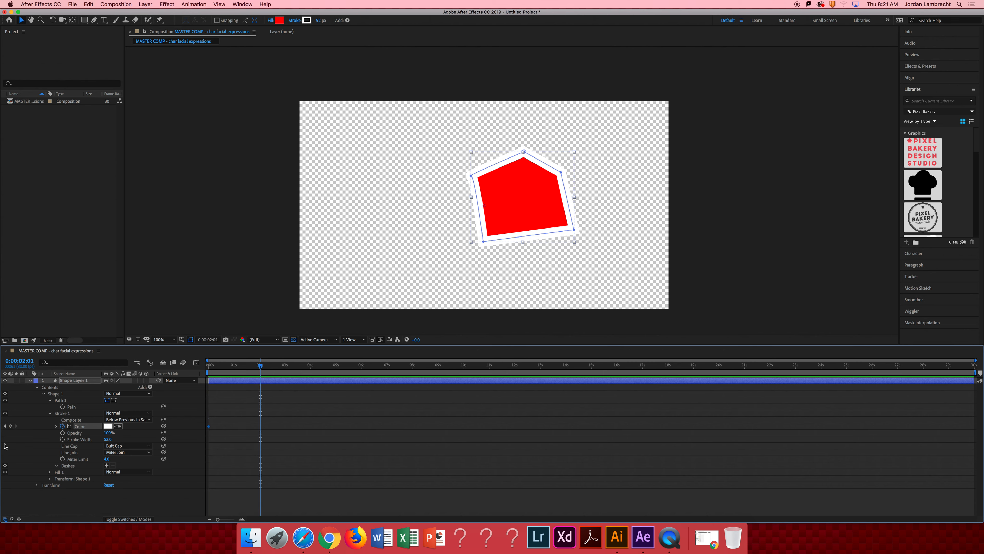
pyautogui.click(11, 426)
pyautogui.moveTo(270, 412); pyautogui.dragTo(217, 467)
pyautogui.click(115, 491)
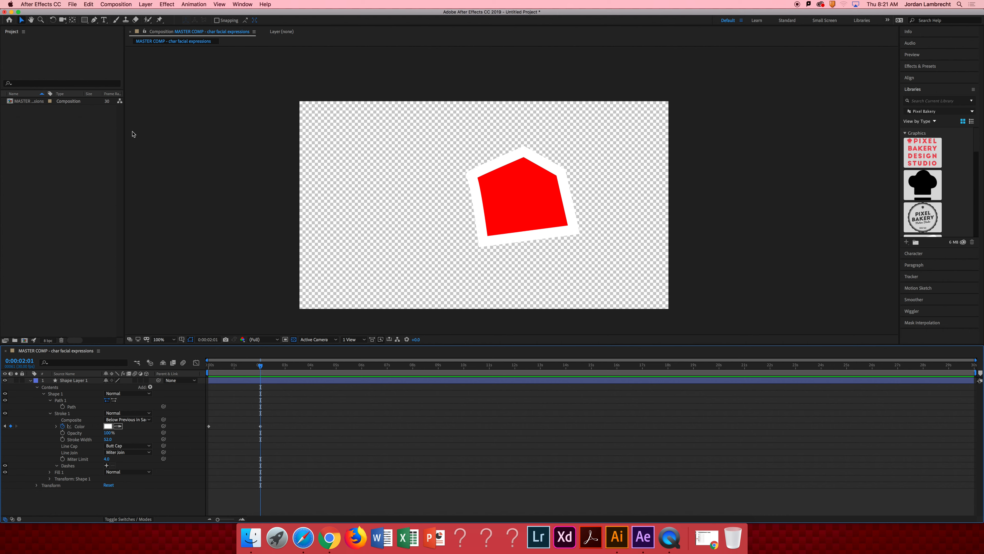
# Toggle the composition view's transparency grid off and back on.
pyautogui.click(212, 117)
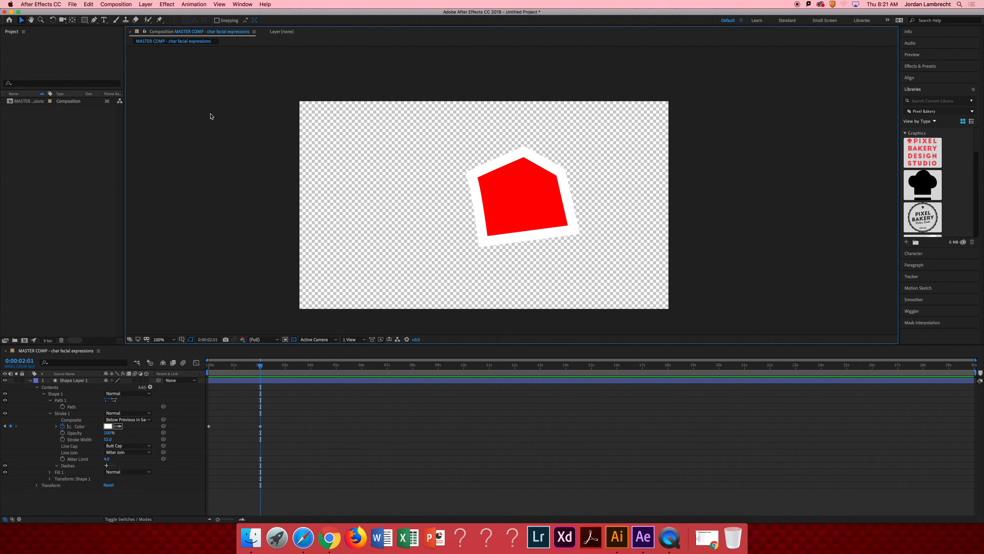
pyautogui.click(567, 210)
pyautogui.click(391, 229)
pyautogui.click(294, 340)
pyautogui.click(294, 340)
pyautogui.click(147, 340)
pyautogui.click(147, 339)
# Select the red shape and hide mask and shape paths in the composition view.
pyautogui.click(533, 221)
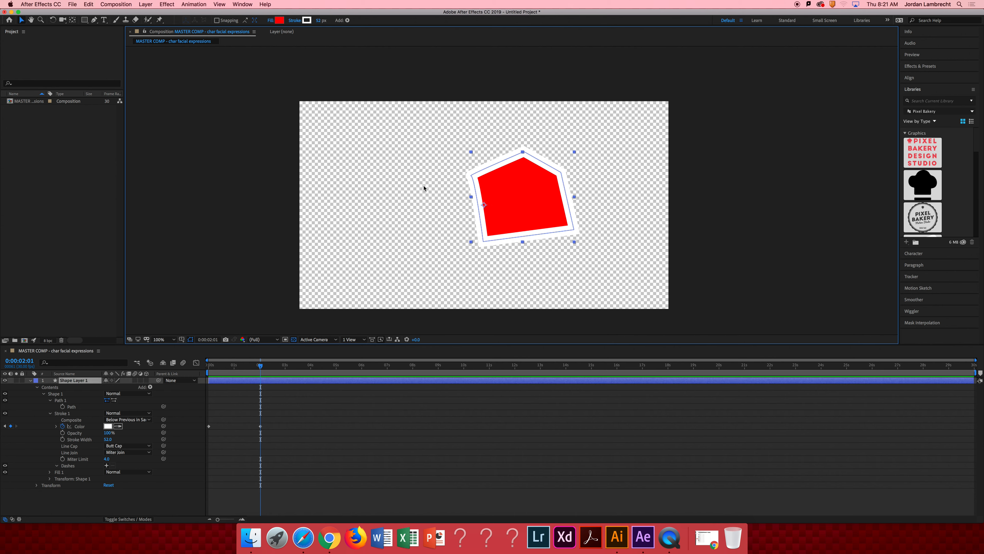
pyautogui.click(191, 339)
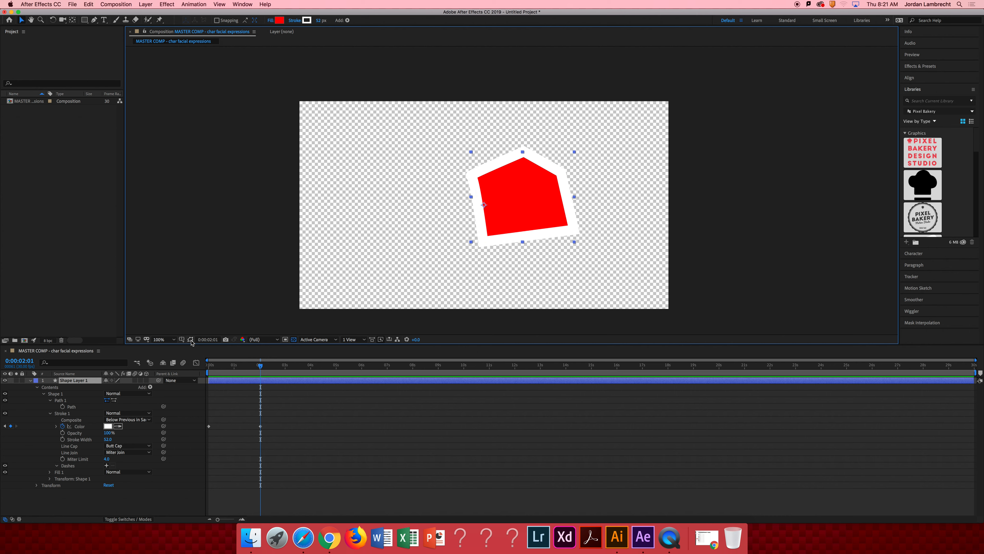
# Toggle the visibility of mask and shape paths several times, leaving the red shape's path displayed.
pyautogui.click(191, 339)
pyautogui.click(190, 339)
pyautogui.click(191, 339)
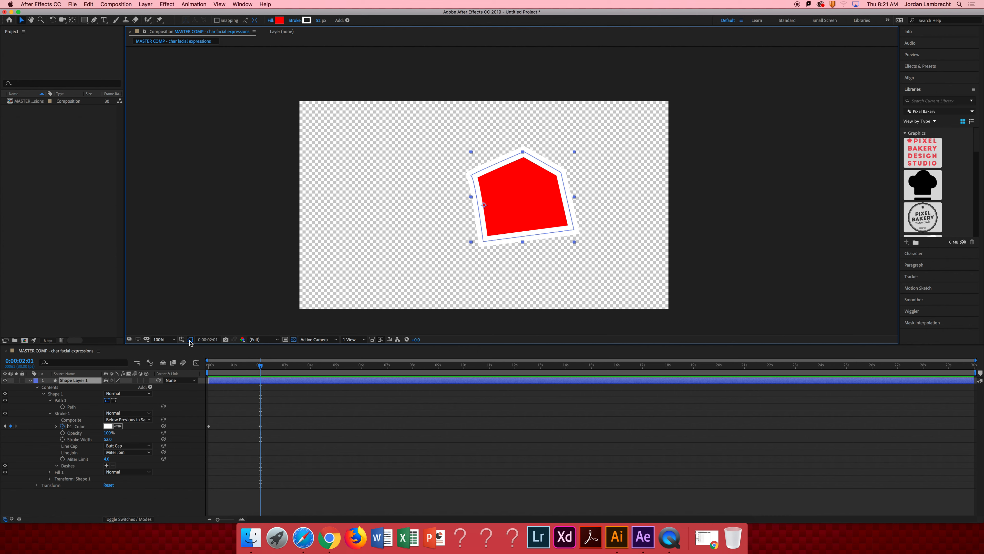
pyautogui.click(190, 340)
pyautogui.click(190, 340)
pyautogui.click(191, 340)
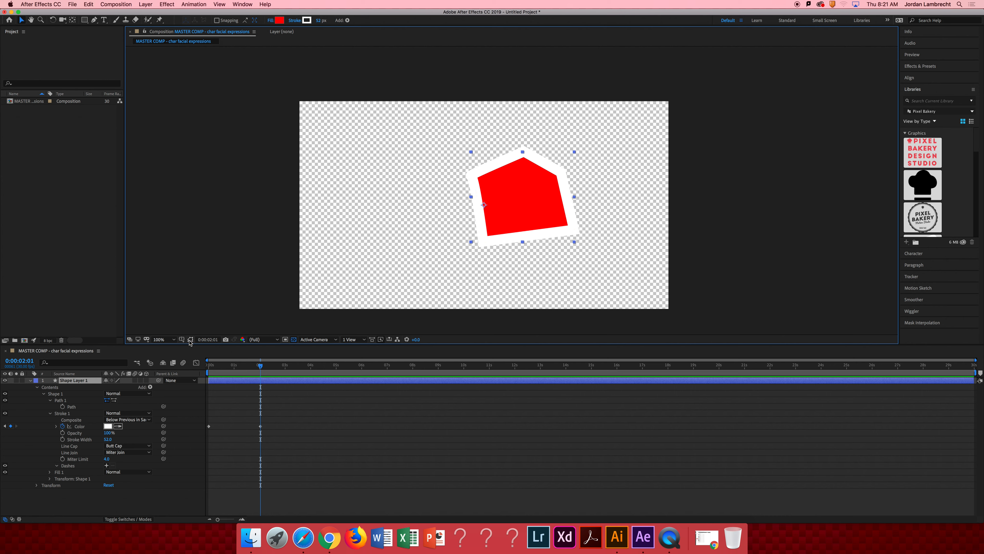
pyautogui.click(190, 340)
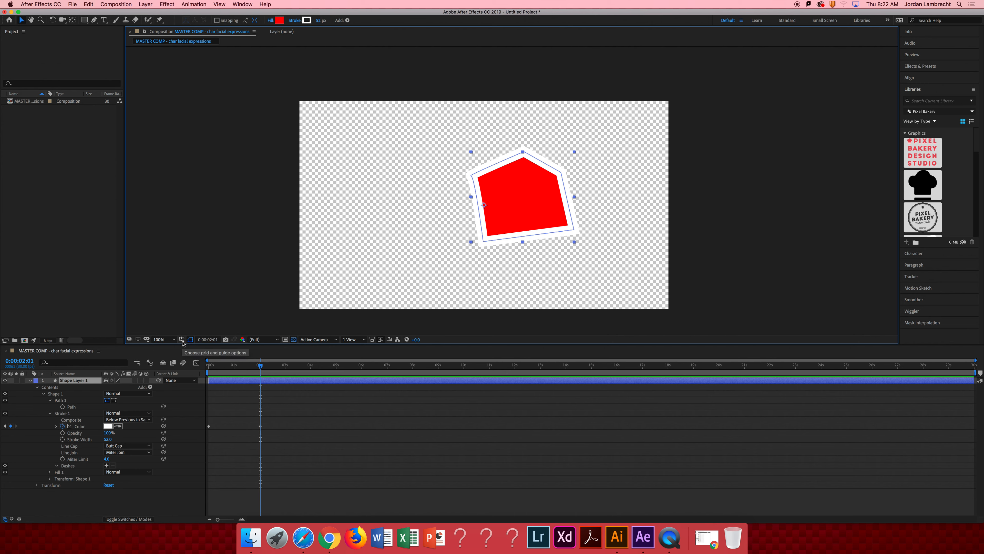
# Show the Title/Action Safe guides over the composition and deselect the shape layer.
pyautogui.click(182, 340)
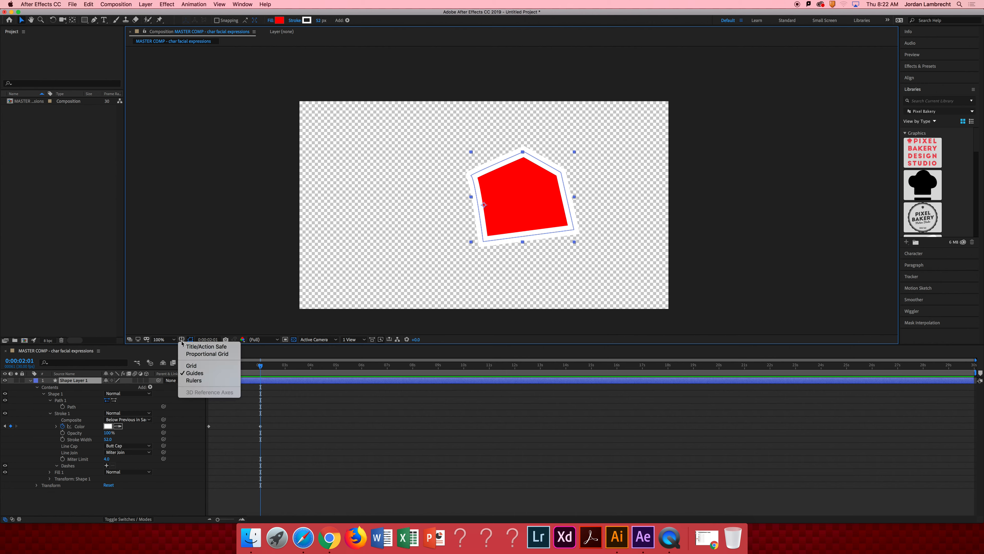
pyautogui.click(206, 346)
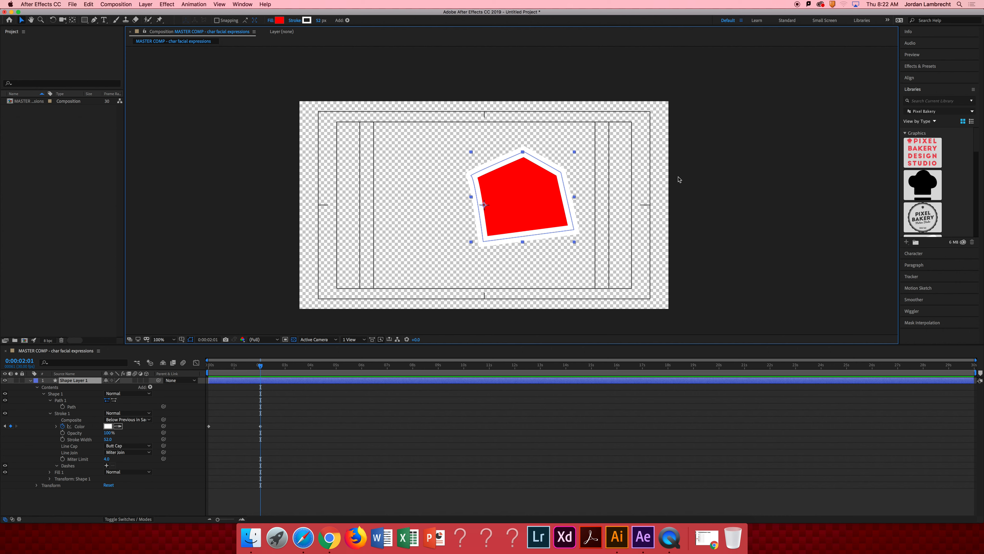
pyautogui.rightClick(334, 208)
pyautogui.press('Escape')
pyautogui.click(487, 149)
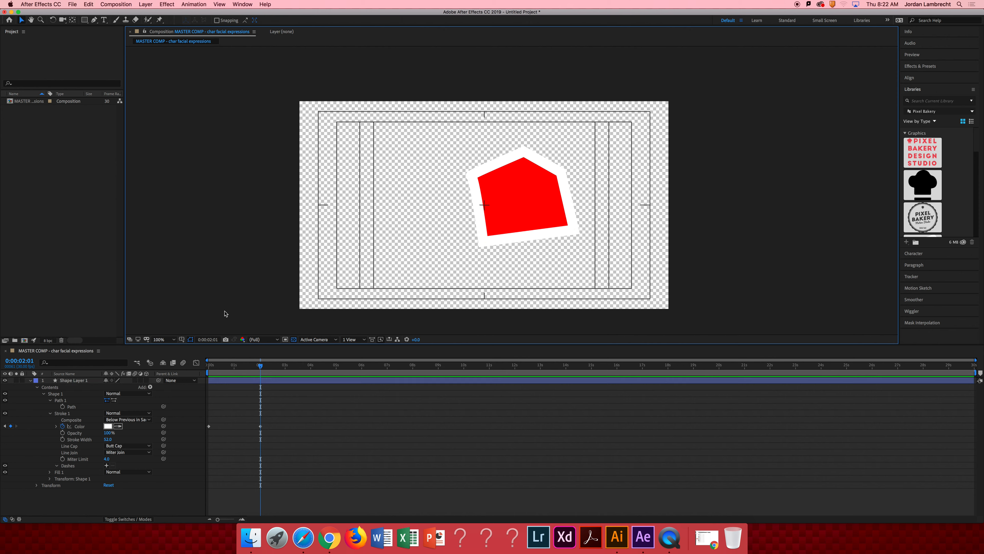
# Replace the safe-zone overlay with the Proportional Grid, and turn that grid off again.
pyautogui.click(181, 340)
pyautogui.click(188, 353)
pyautogui.click(182, 341)
pyautogui.click(182, 340)
pyautogui.click(182, 340)
pyautogui.click(199, 355)
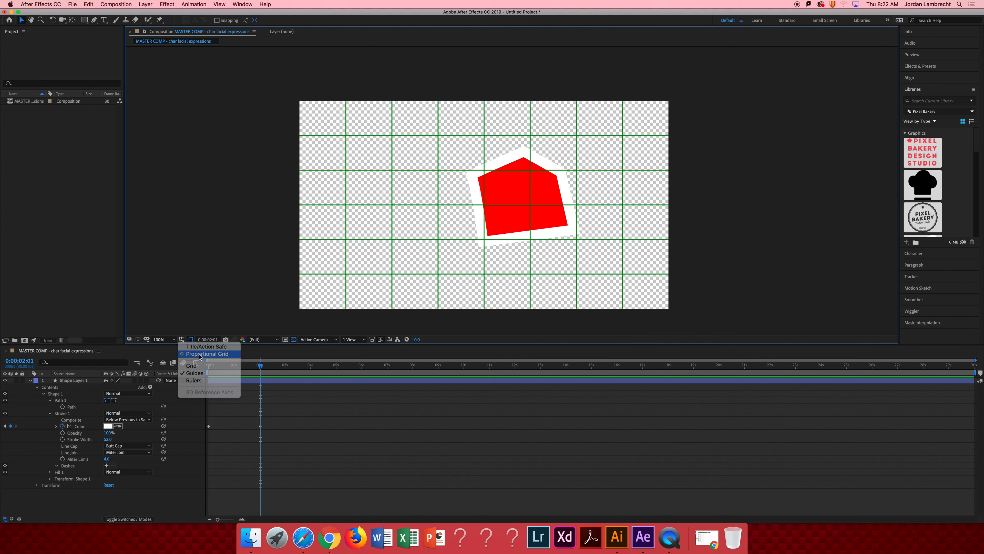
# Open the Go to Time dialog, cancel it, and take a snapshot of the composition view.
pyautogui.click(210, 341)
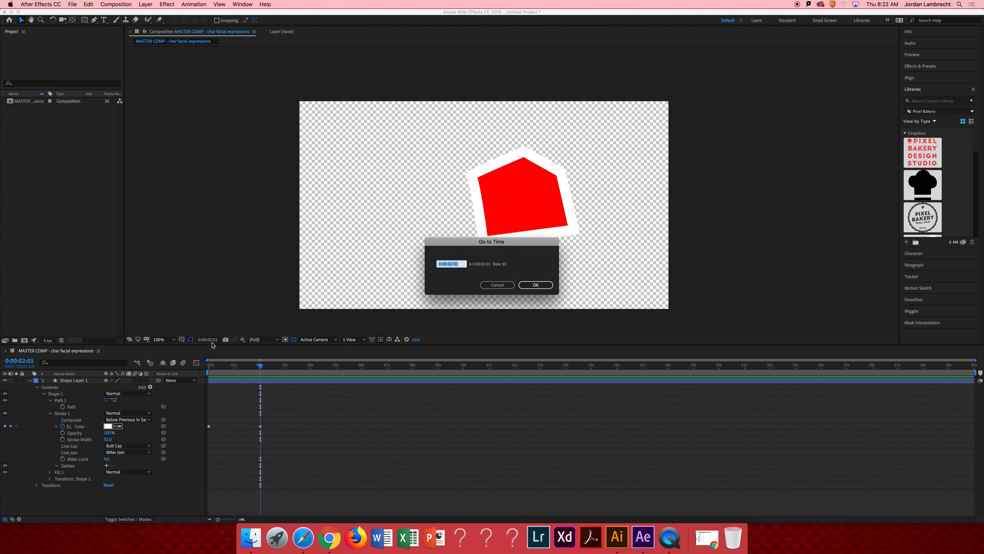
pyautogui.click(498, 286)
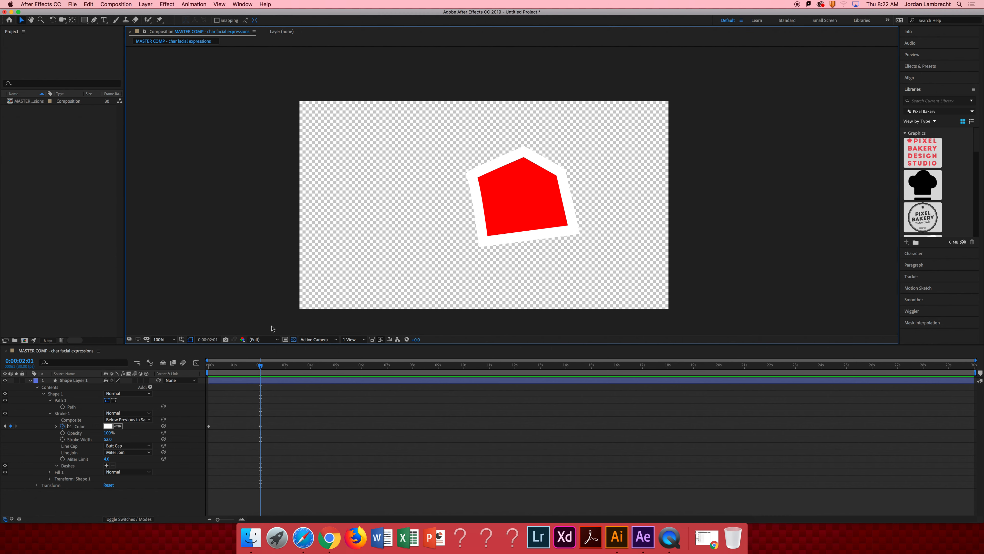
pyautogui.click(225, 340)
# Try a different channel display in the composition view, and restore the full-color display.
pyautogui.click(242, 339)
pyautogui.click(254, 366)
pyautogui.click(242, 339)
pyautogui.click(251, 348)
# Check the preview resolution options and play the composition from 0:00:00:00.
pyautogui.click(264, 339)
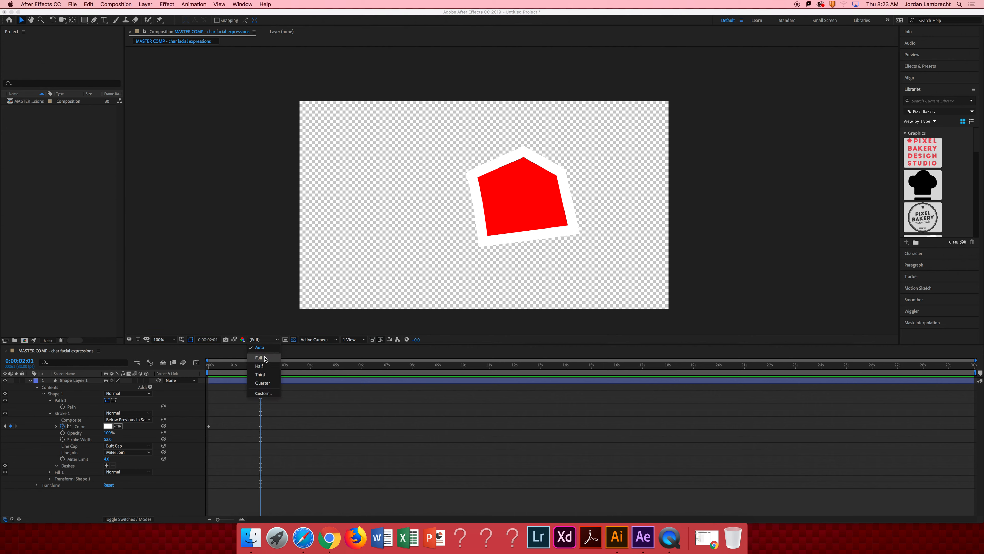
pyautogui.click(265, 336)
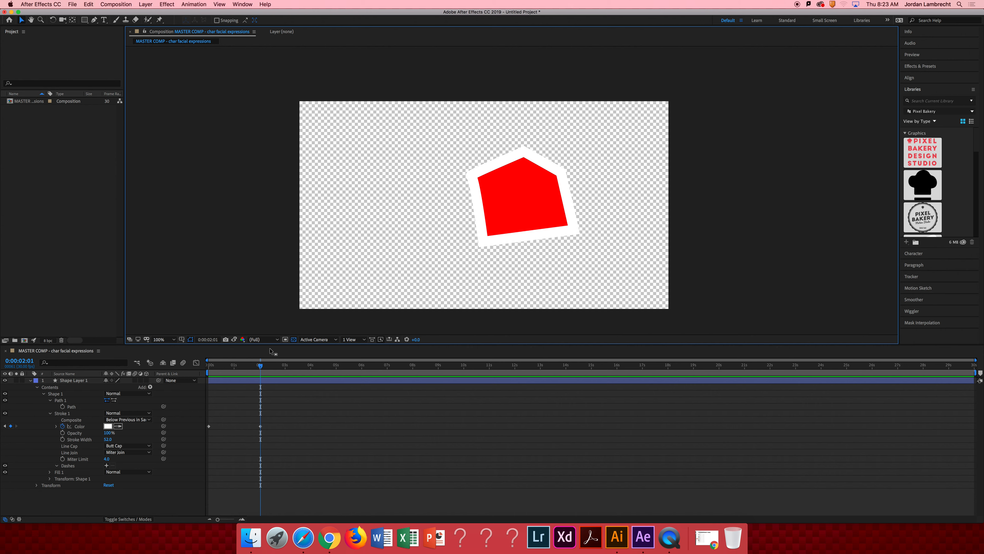
pyautogui.click(277, 340)
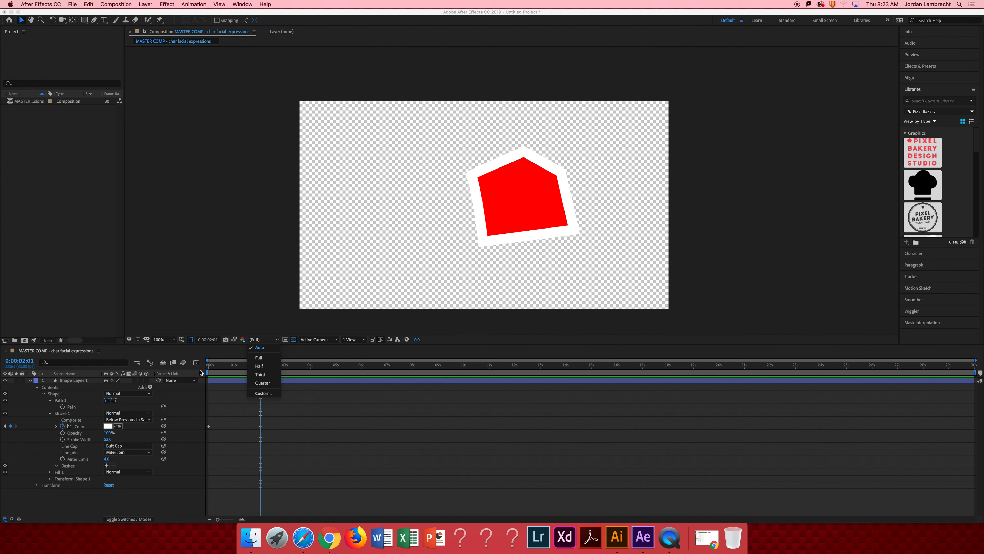
pyautogui.click(207, 365)
pyautogui.press('space')
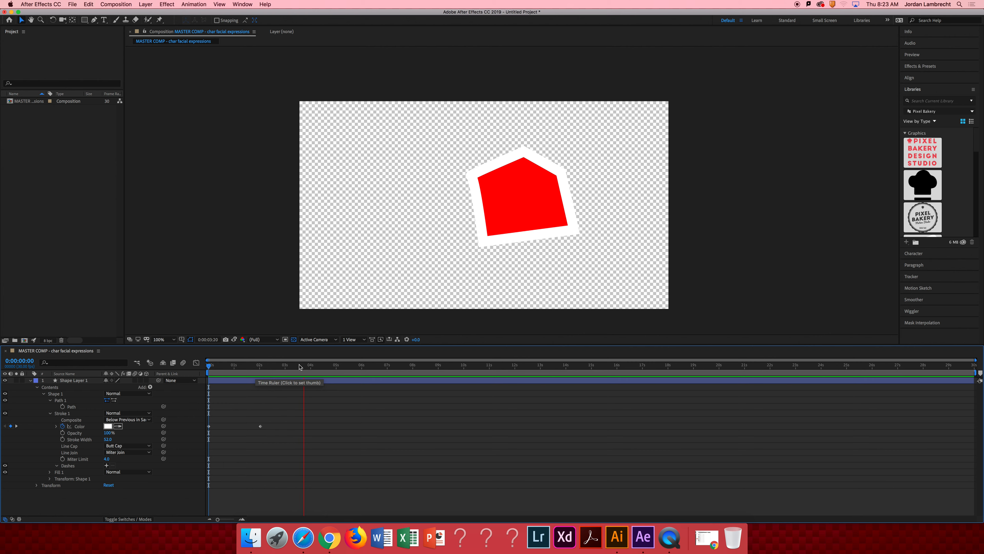
pyautogui.press('space')
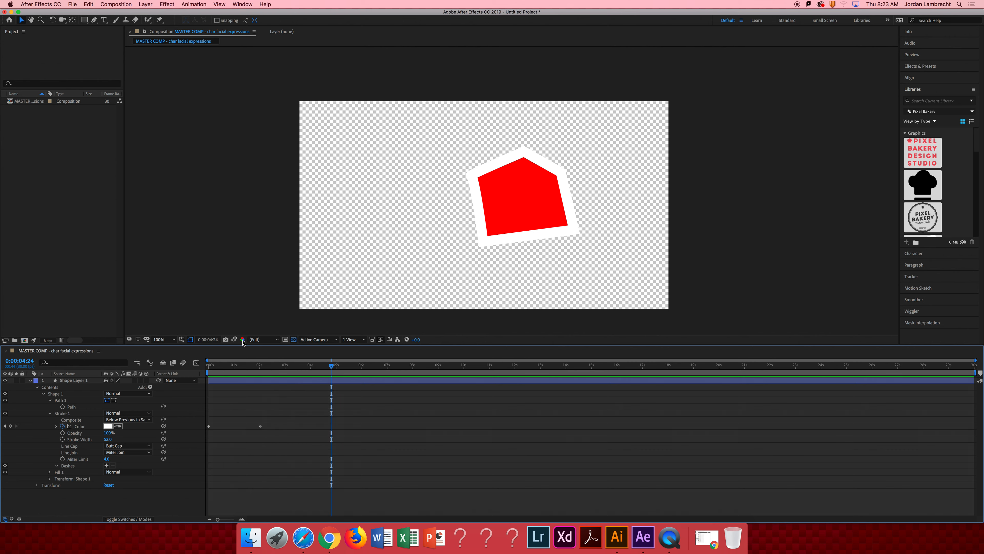
# Set the preview resolution to Quarter, preview the composition, and place the current time at 0:00:02:18.
pyautogui.click(274, 341)
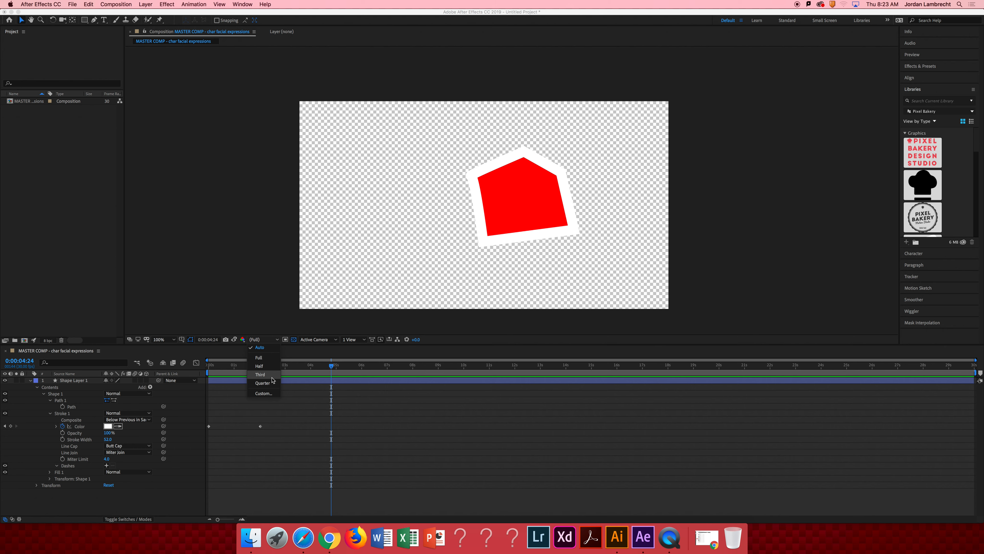
pyautogui.click(263, 383)
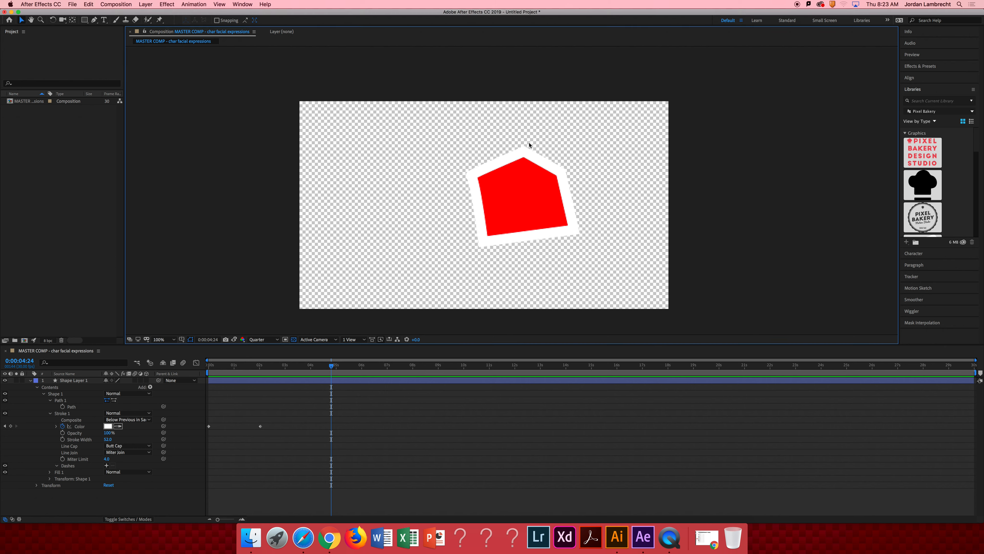
pyautogui.click(499, 156)
pyautogui.press('space')
pyautogui.click(275, 366)
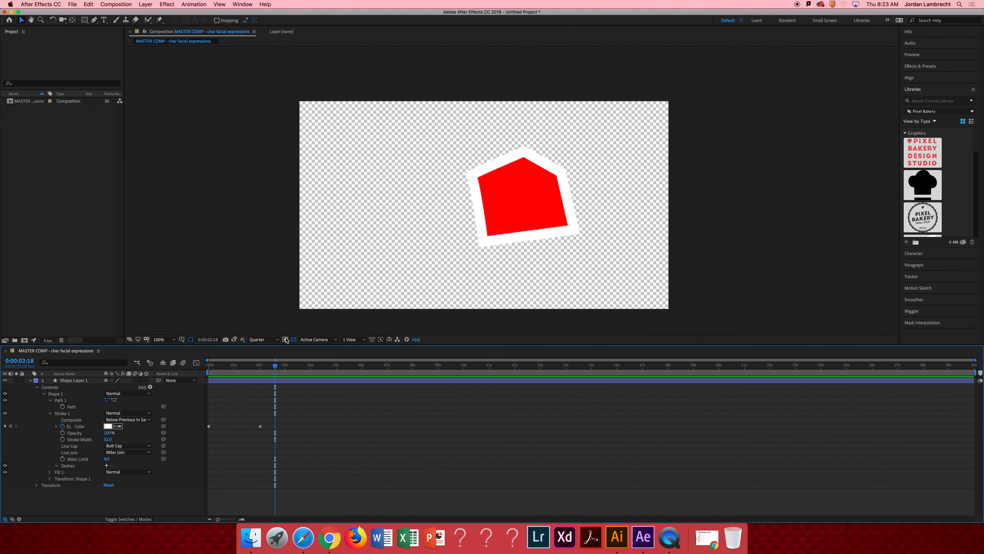
# Define a rectangular region of interest around the lower part of the red shape, and return to the full composition view.
pyautogui.click(286, 339)
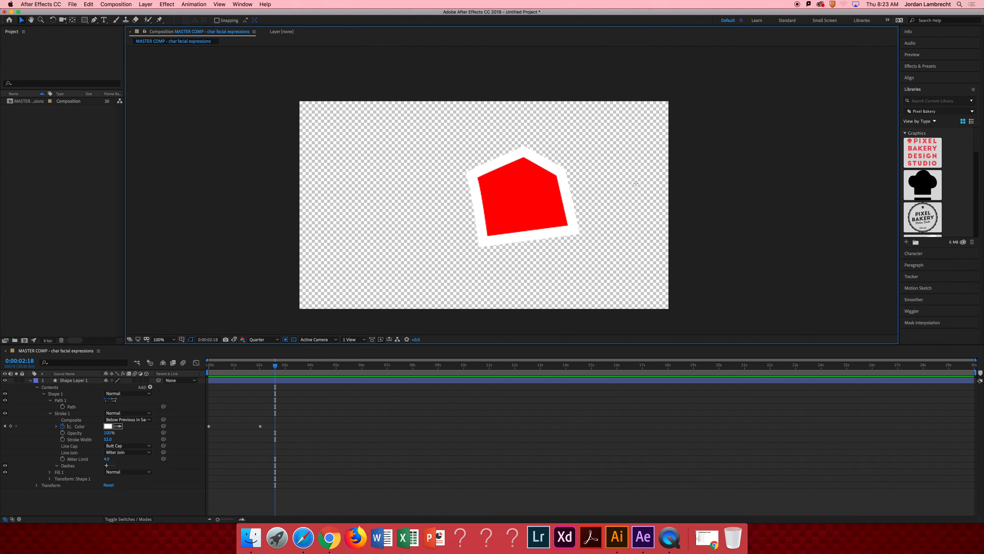
pyautogui.moveTo(636, 176); pyautogui.dragTo(428, 267)
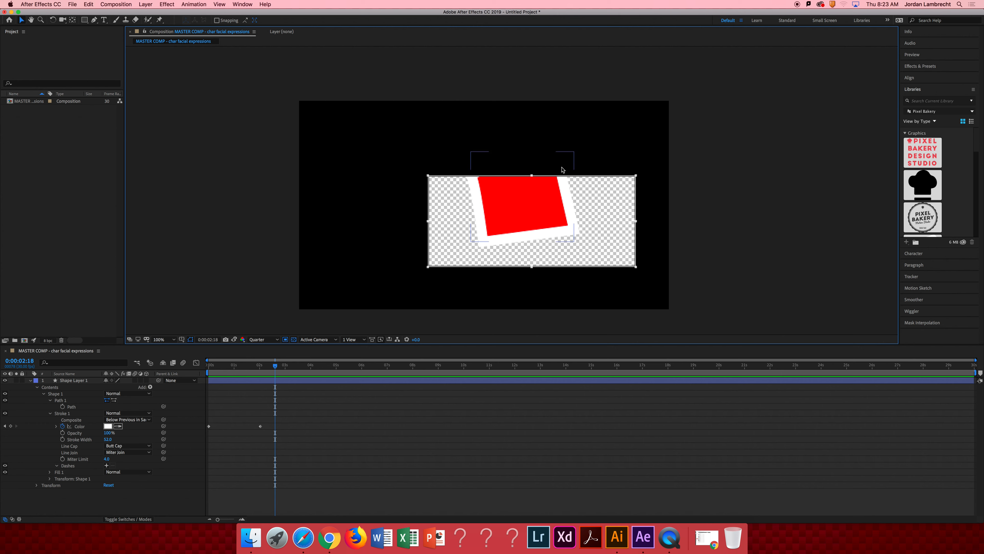
pyautogui.click(285, 340)
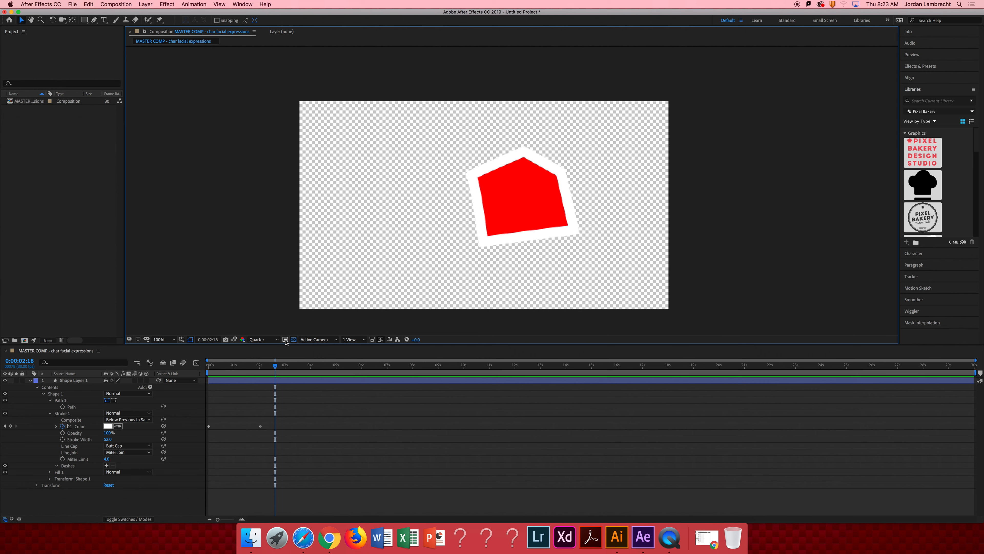
# Toggle the transparency grid and leave it off to display the composition's green background.
pyautogui.click(294, 340)
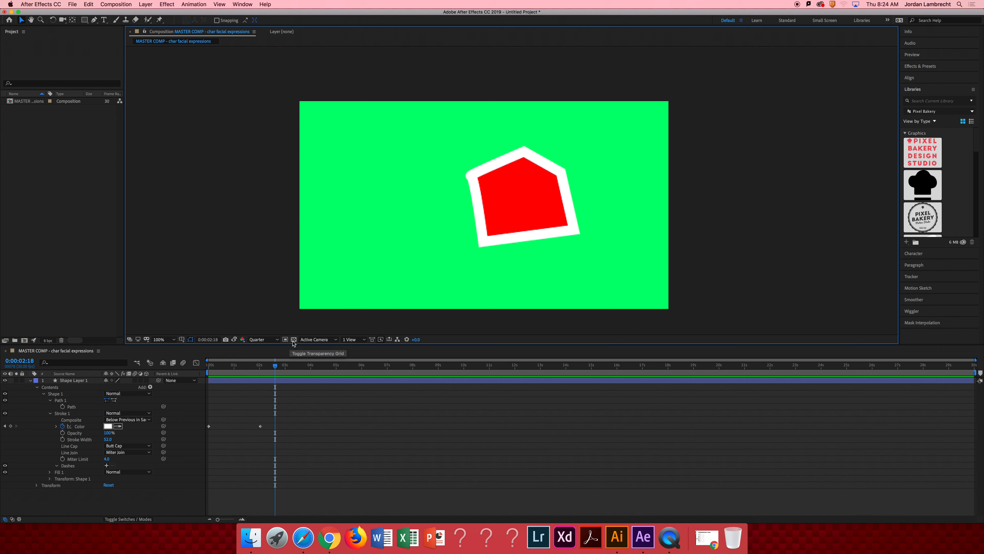
pyautogui.click(293, 341)
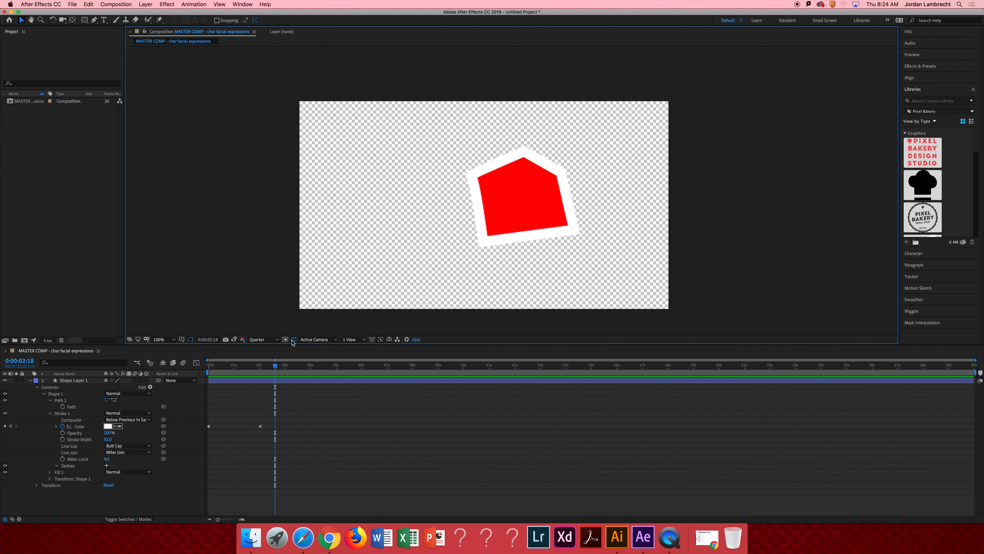
pyautogui.click(293, 340)
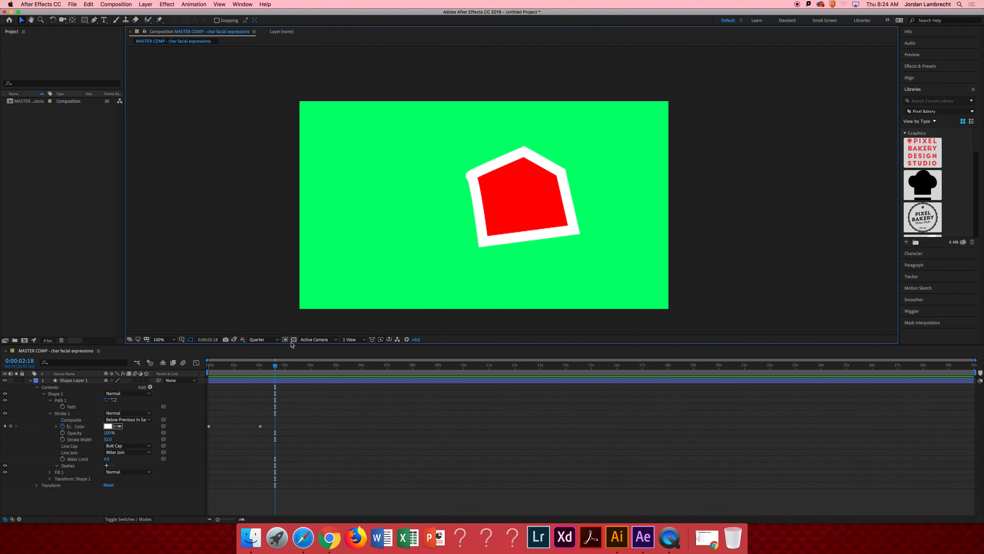
# Examine the 3D view, view layout and fast preview options of the composition view without changing them.
pyautogui.click(333, 341)
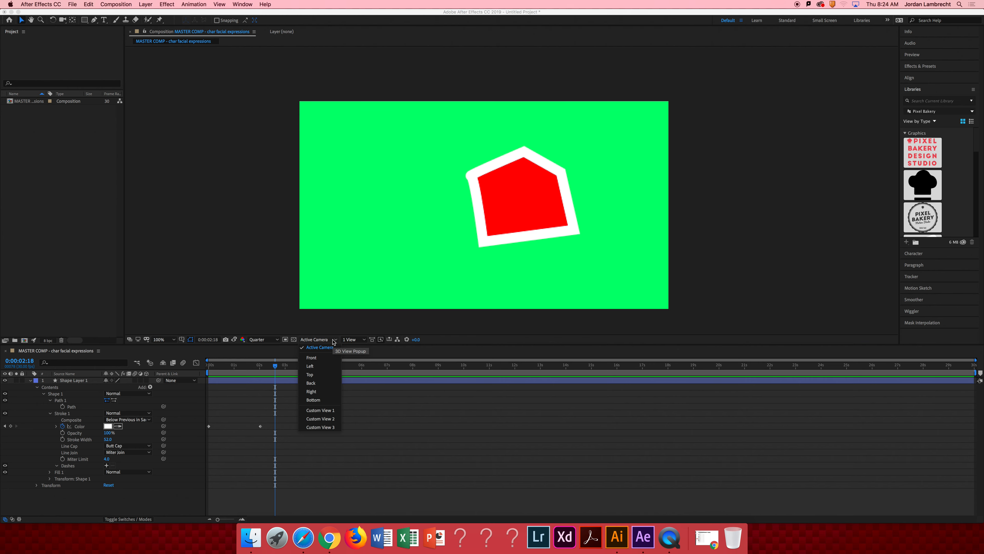
pyautogui.click(336, 341)
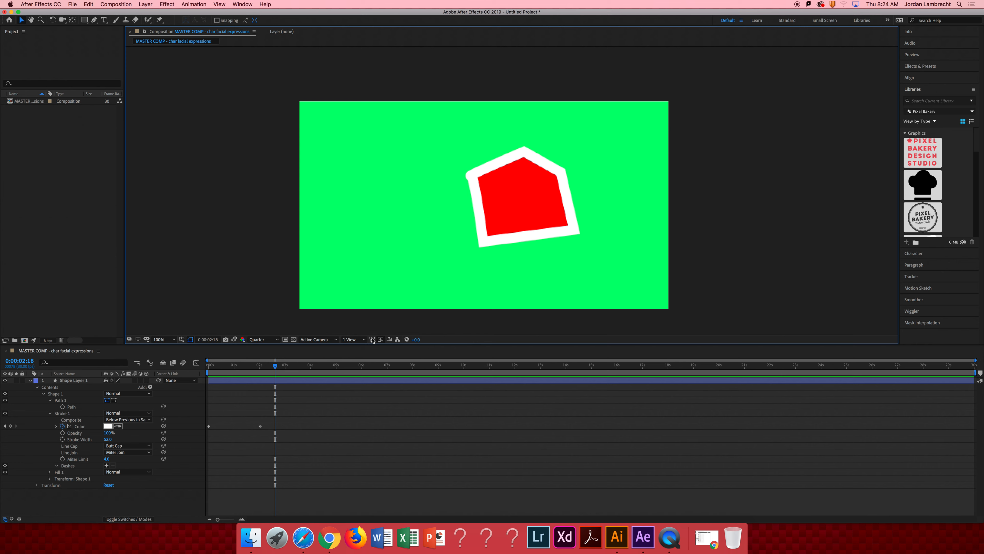
pyautogui.click(360, 343)
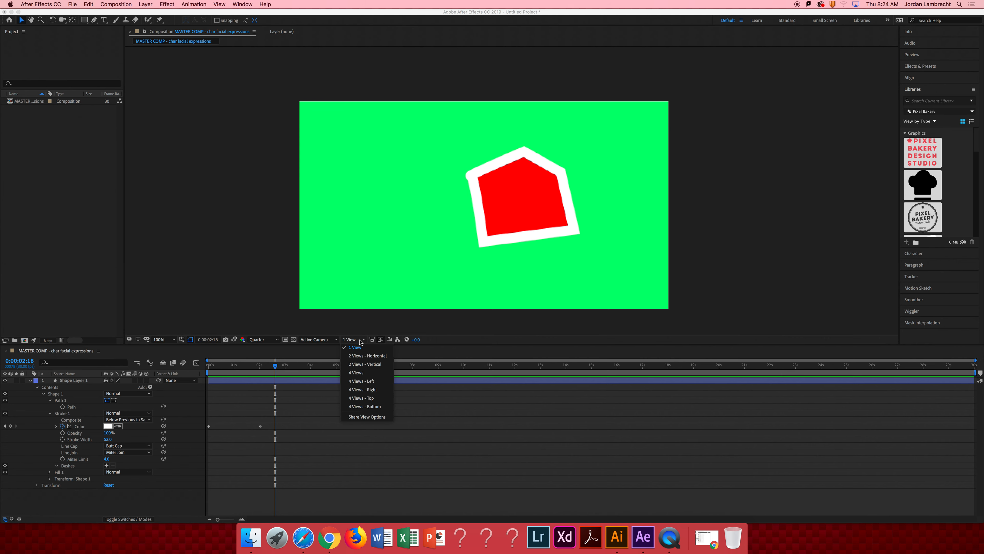
pyautogui.click(360, 341)
pyautogui.click(381, 340)
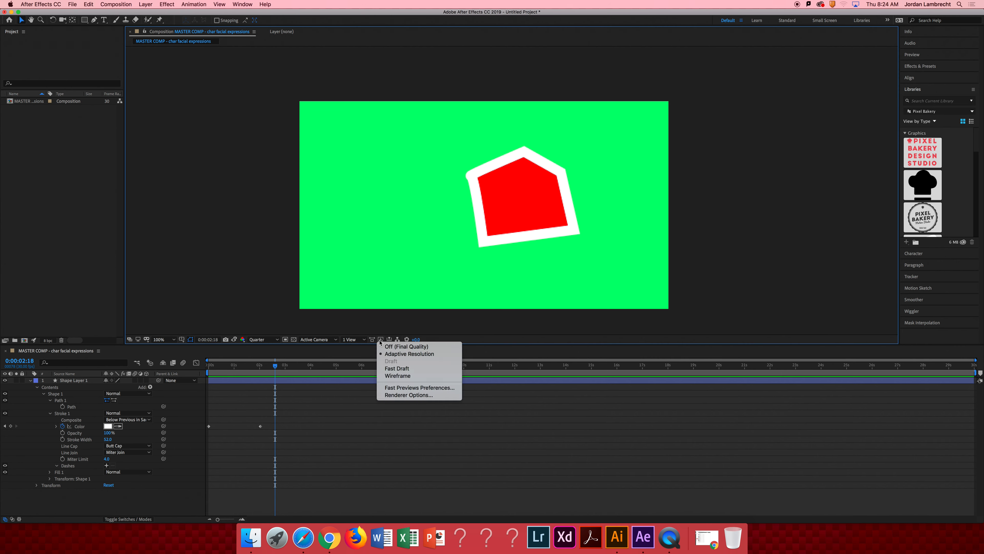
pyautogui.click(380, 340)
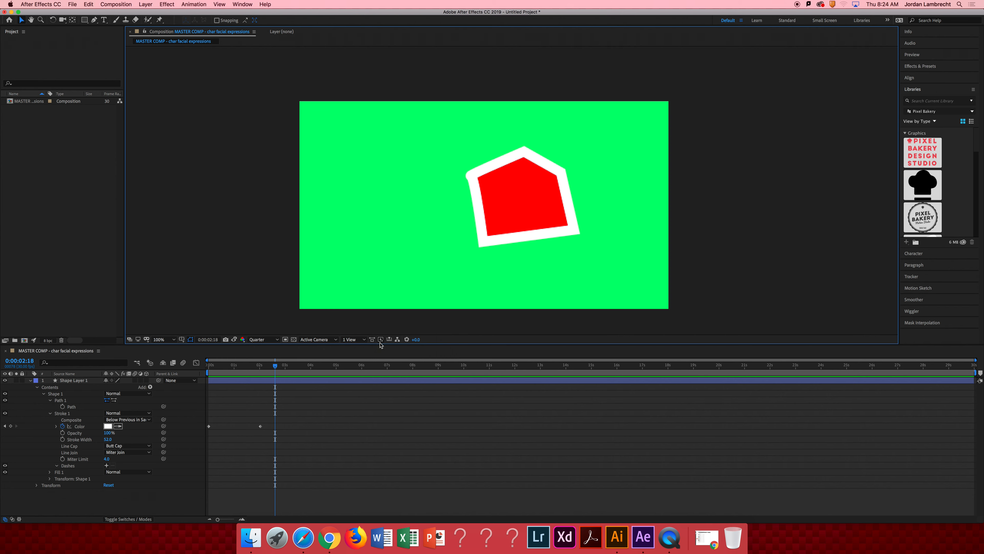
# Dismiss the fast preview options and scrub the current time to 0:00:10:05.
pyautogui.click(381, 340)
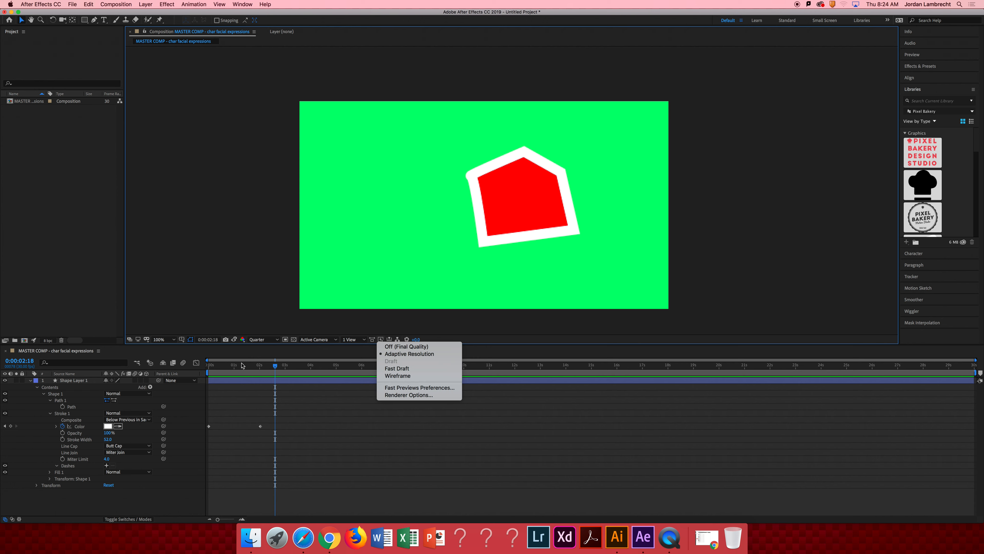
pyautogui.click(233, 369)
pyautogui.moveTo(232, 367); pyautogui.dragTo(467, 383)
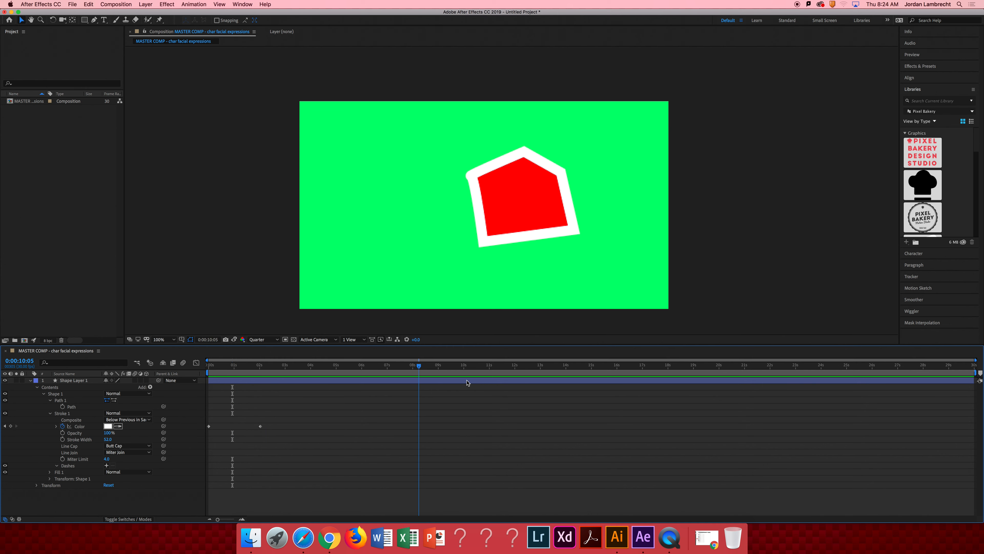
# Review the resolution and fast preview choices, and set fast previews to Off (Final Quality).
pyautogui.click(260, 340)
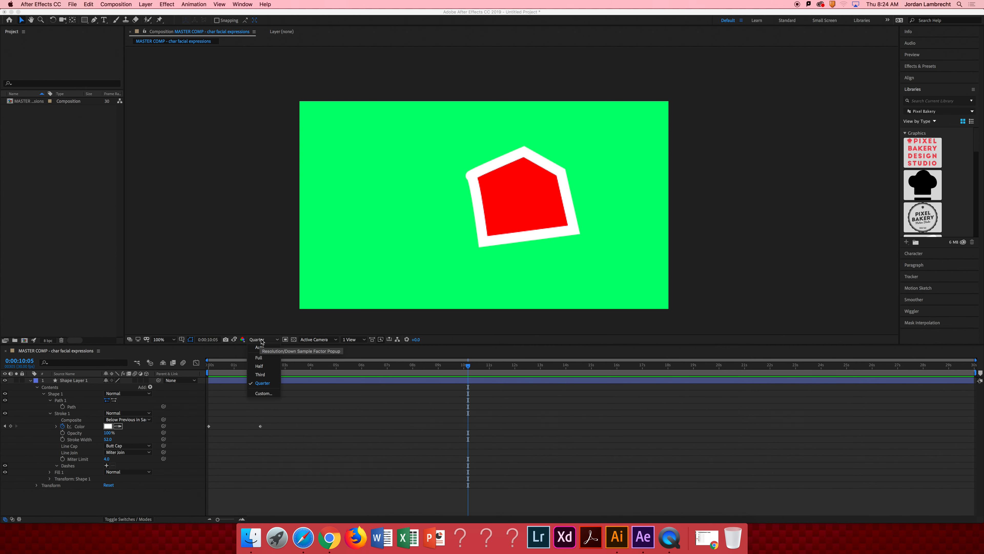
pyautogui.click(380, 341)
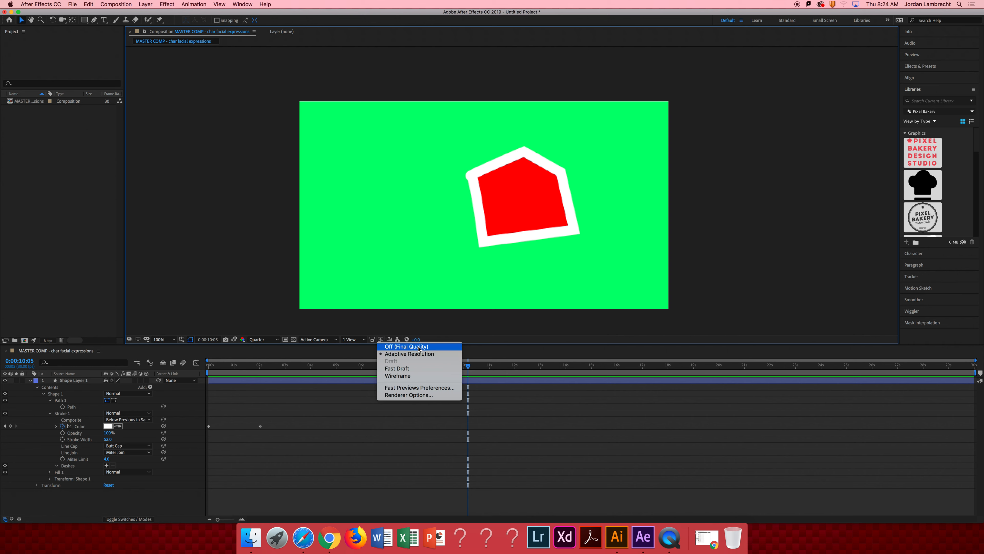
pyautogui.click(432, 354)
pyautogui.click(380, 342)
pyautogui.press('Up')
pyautogui.click(427, 349)
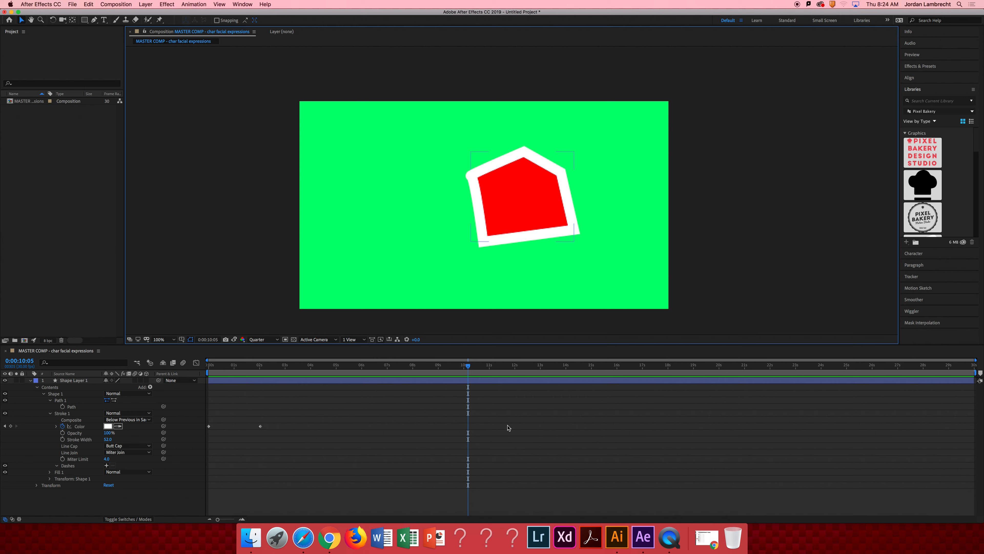
# Browse the available effects, expanding the 3D Channel, Audio, Channel and Distort categories.
pyautogui.click(586, 389)
pyautogui.click(917, 67)
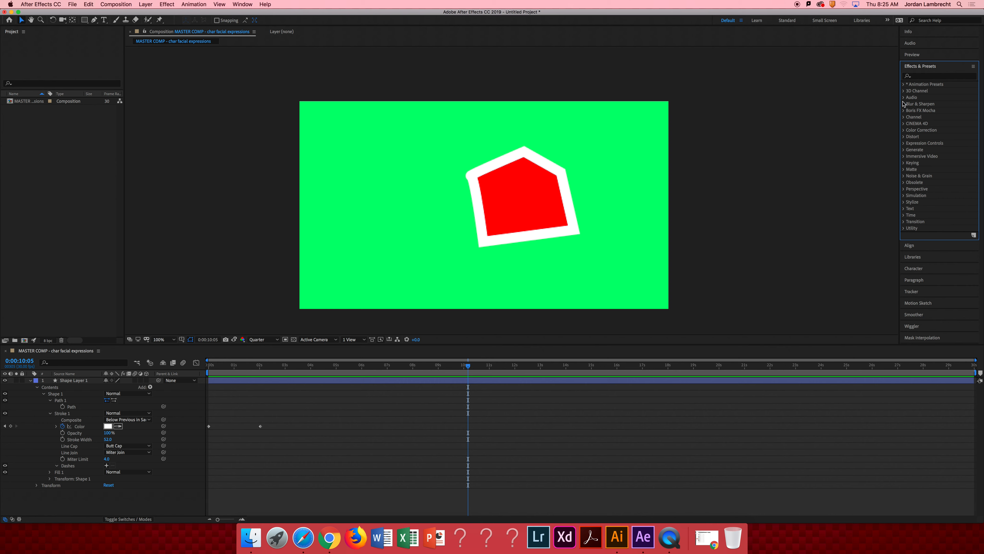
pyautogui.click(904, 91)
pyautogui.click(900, 143)
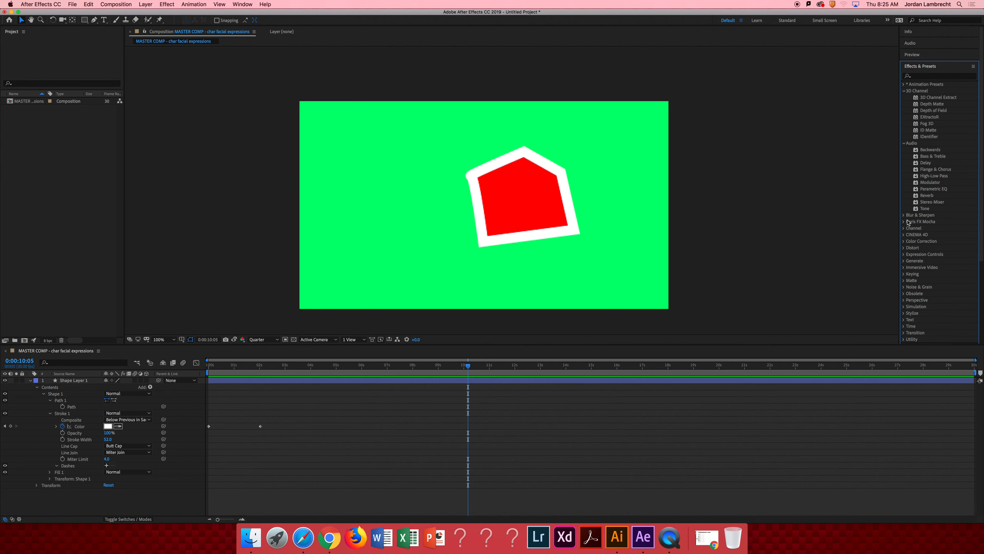
pyautogui.click(904, 227)
pyautogui.scroll(-5, 896, 278)
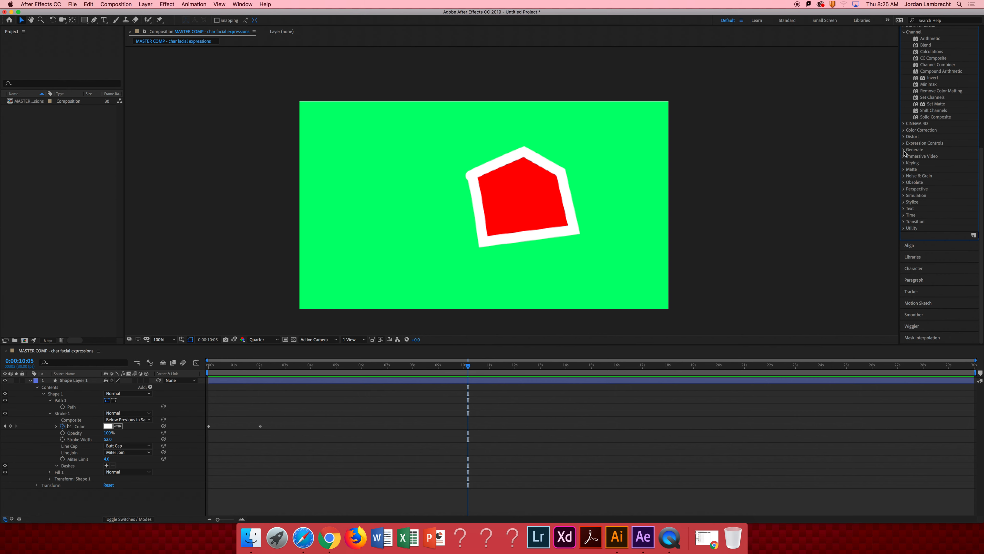
pyautogui.click(905, 137)
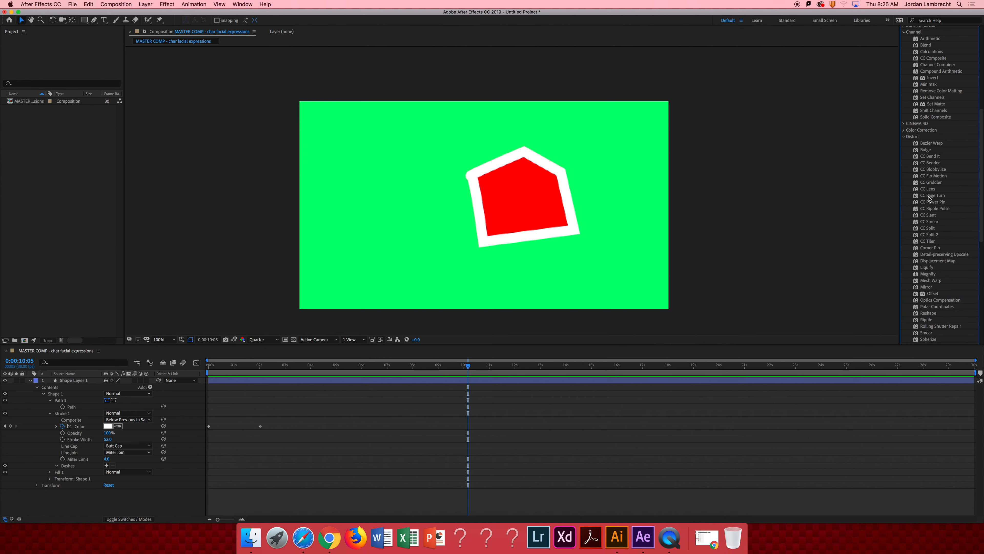
pyautogui.scroll(-3, 930, 199)
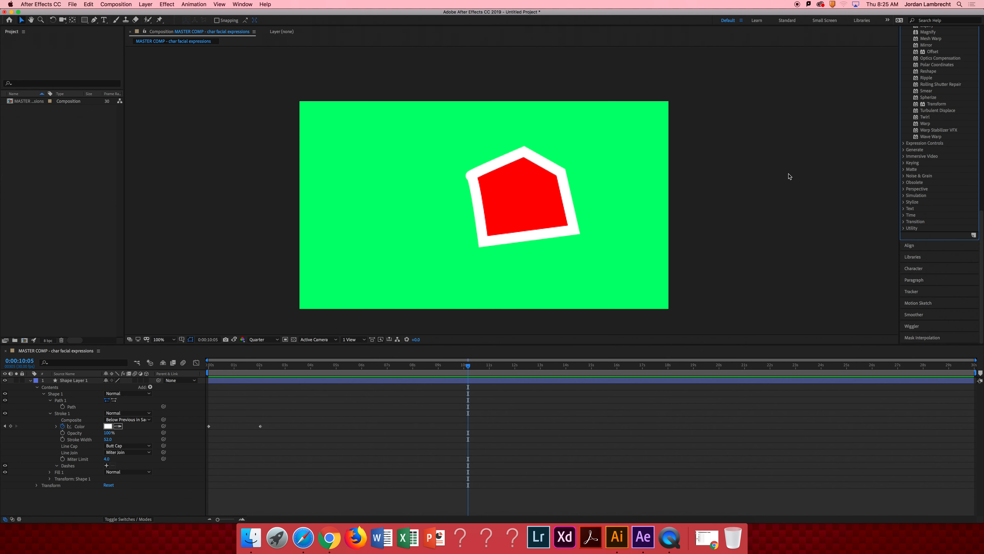
pyautogui.click(316, 105)
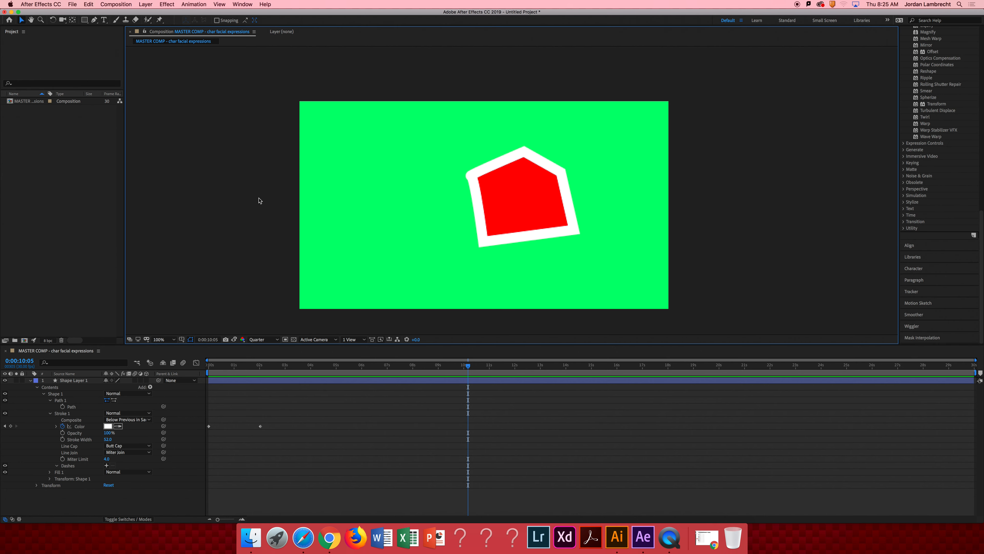